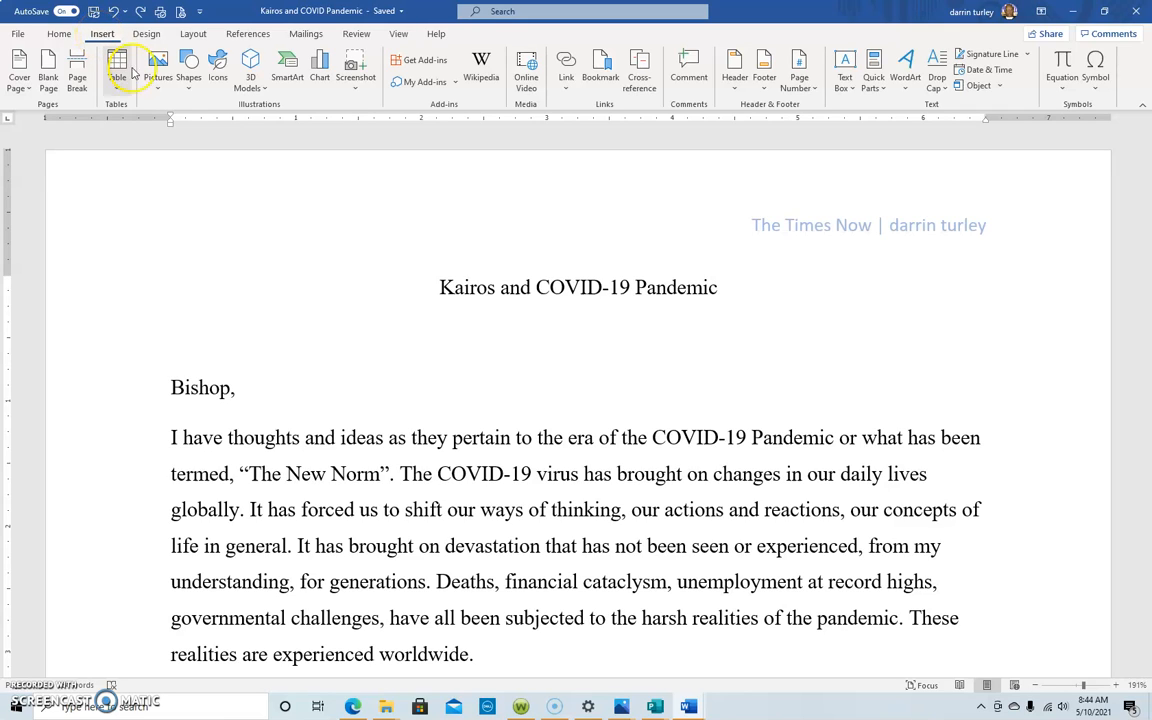
click(158, 92)
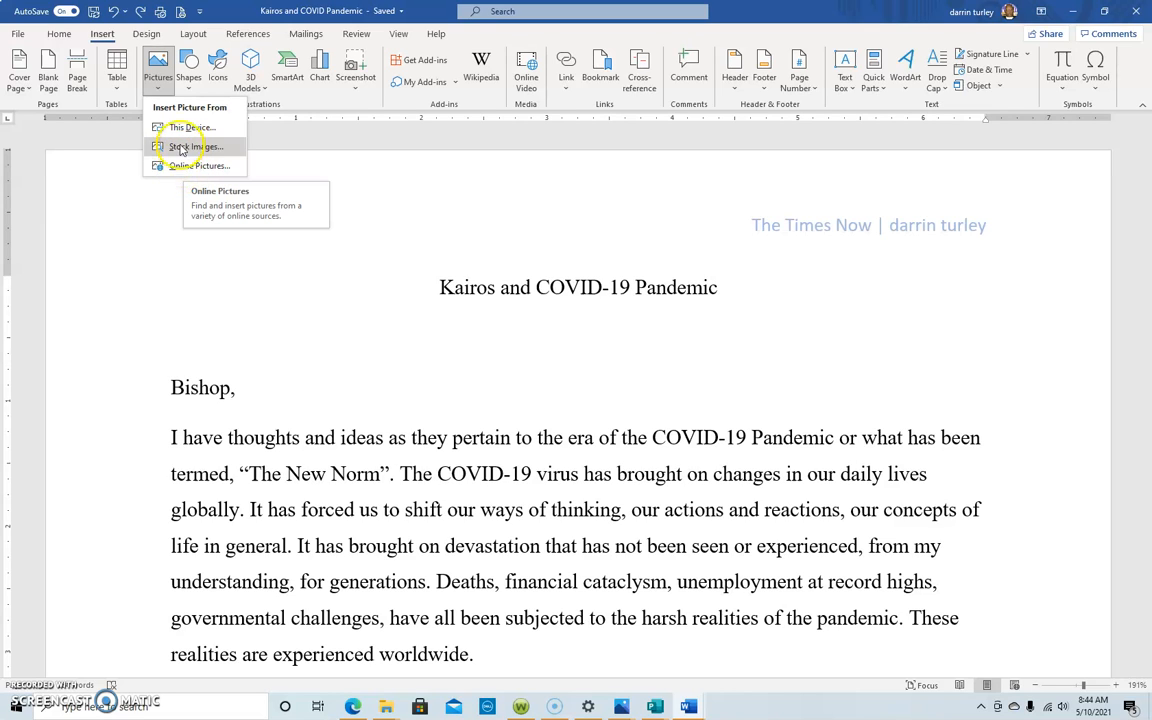
click(182, 133)
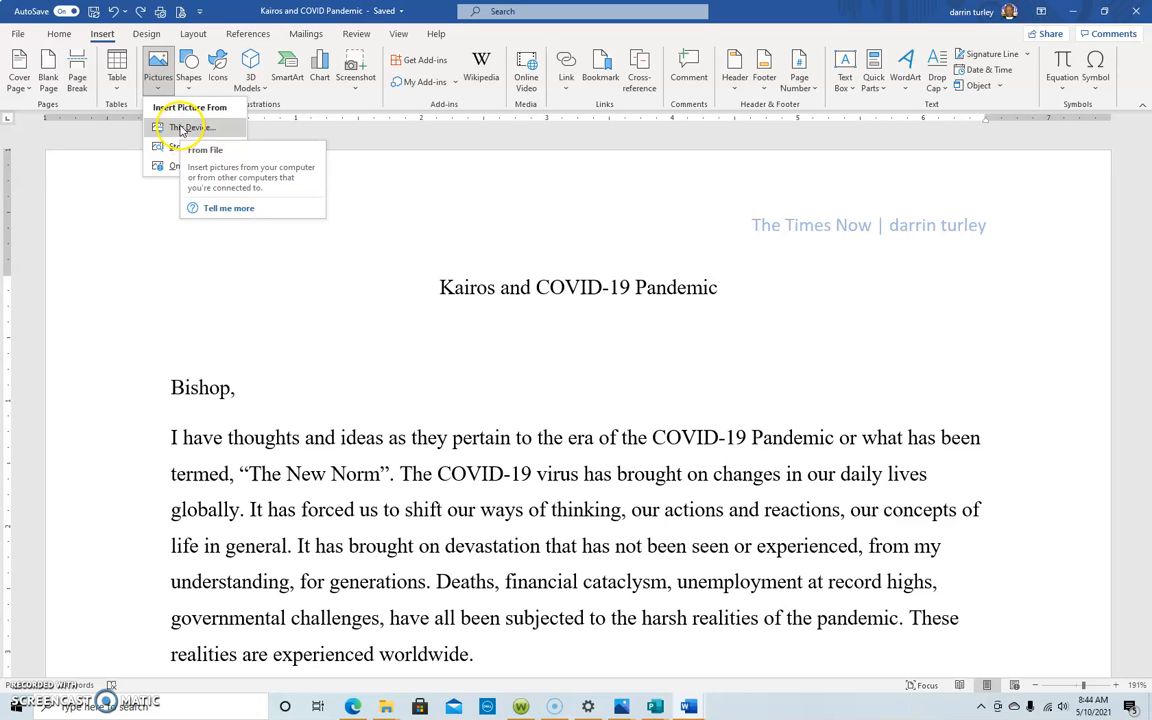
click(182, 129)
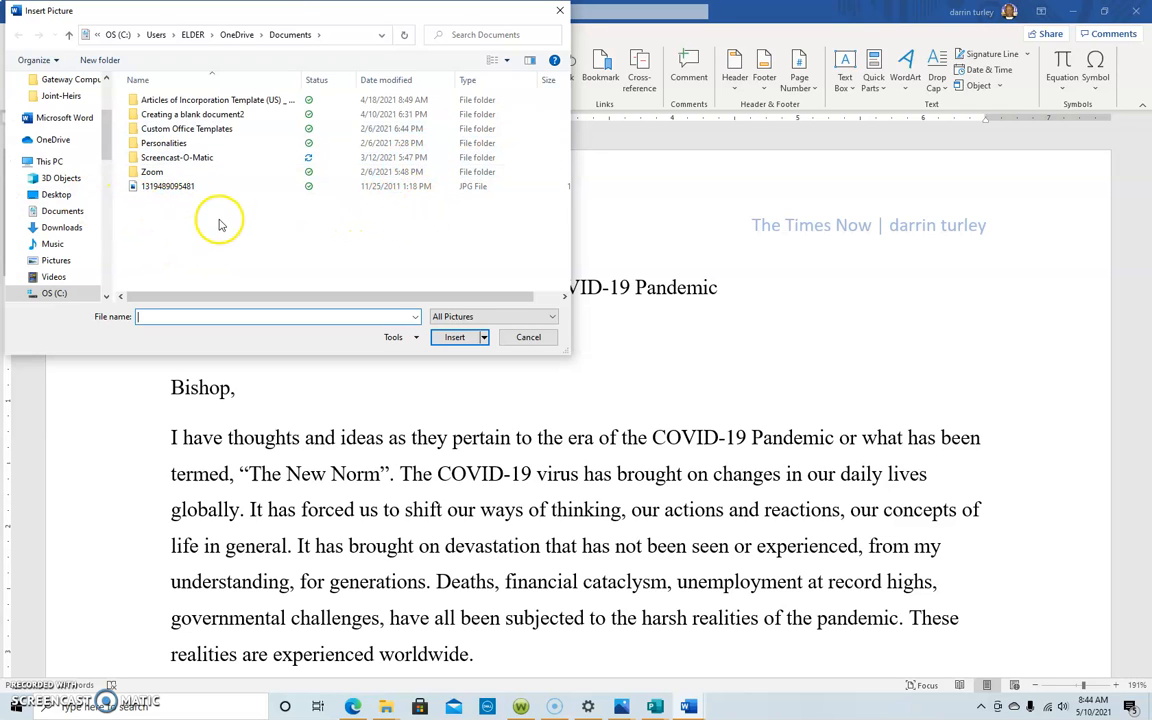
double_click(153, 186)
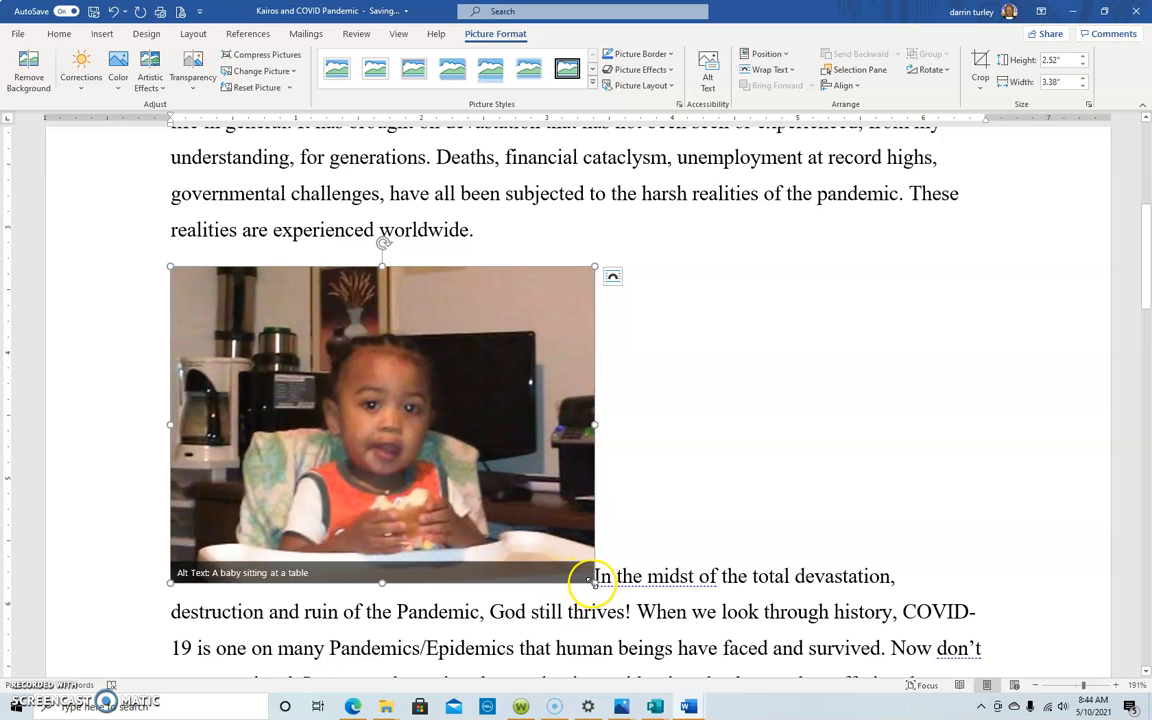
drag(594, 580, 454, 478)
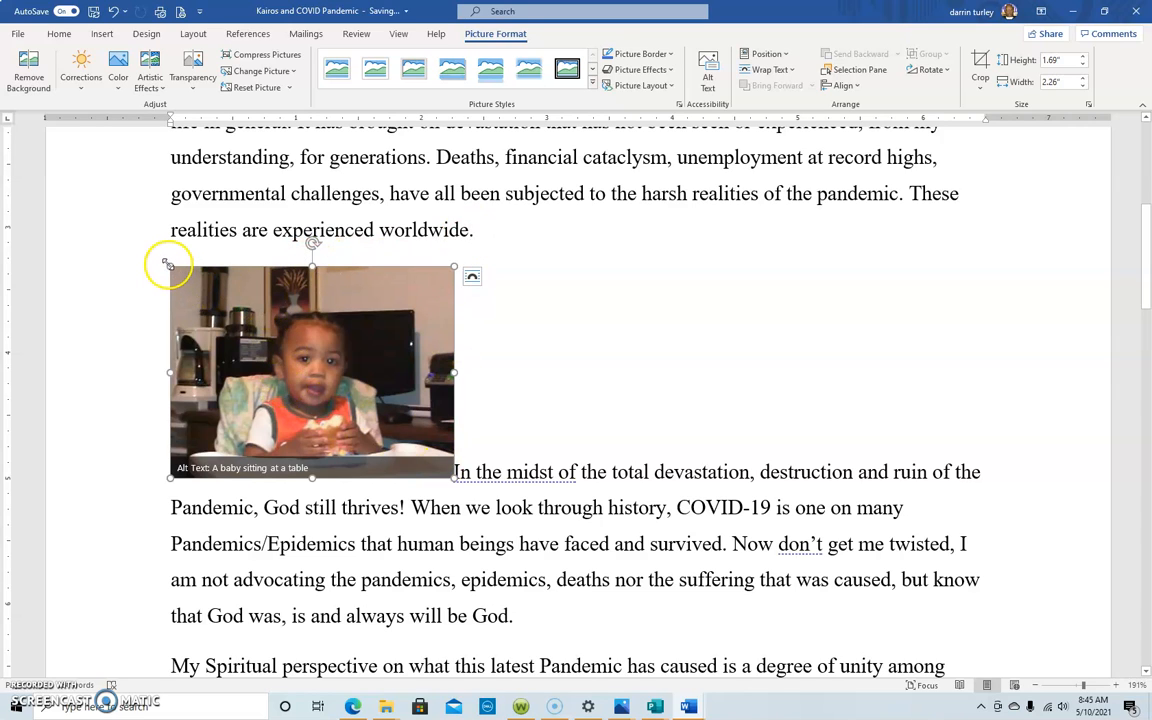
Step: Try shrinking the picture to about 1.26" by 1.28" and rotating it about 45 degrees clockwise, undoing each change
drag(170, 266, 240, 325)
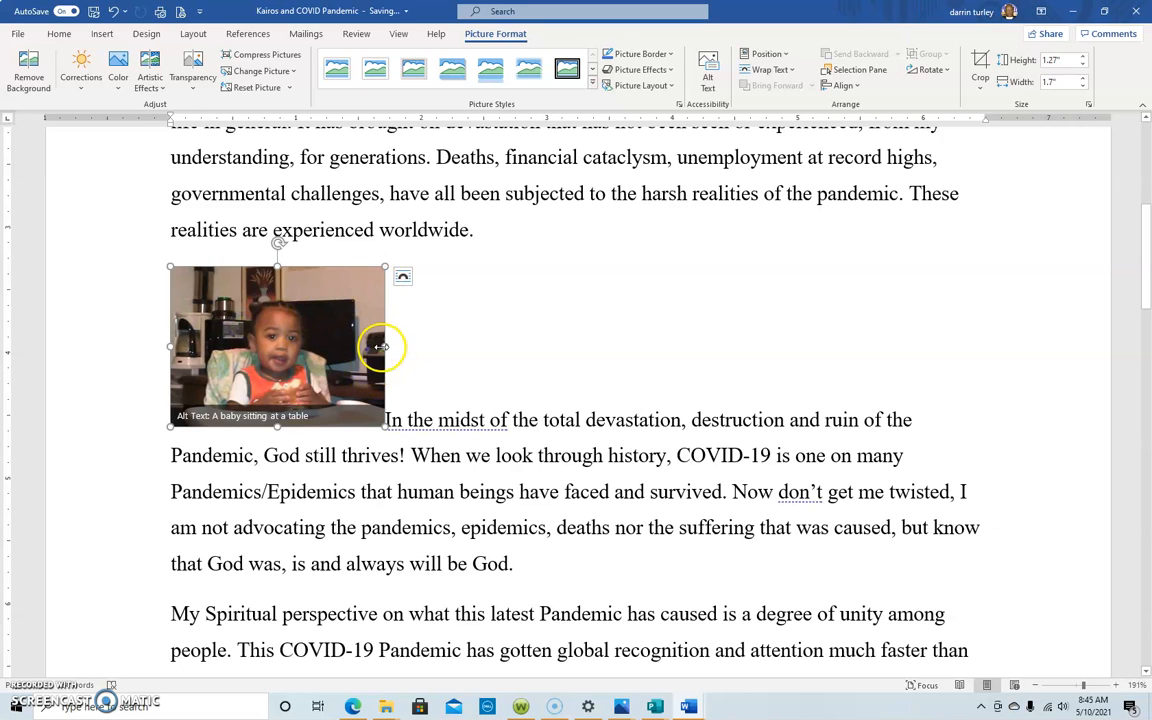
drag(384, 347, 332, 350)
drag(249, 314, 248, 269)
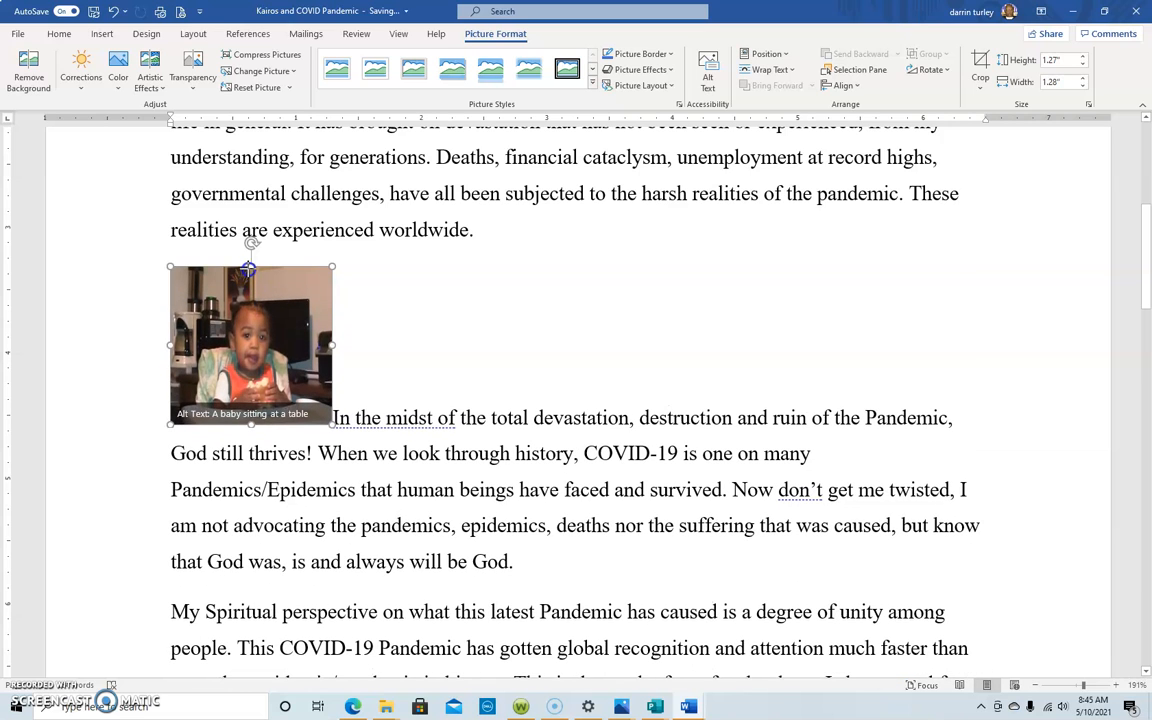
click(113, 11)
click(113, 11)
click(113, 11)
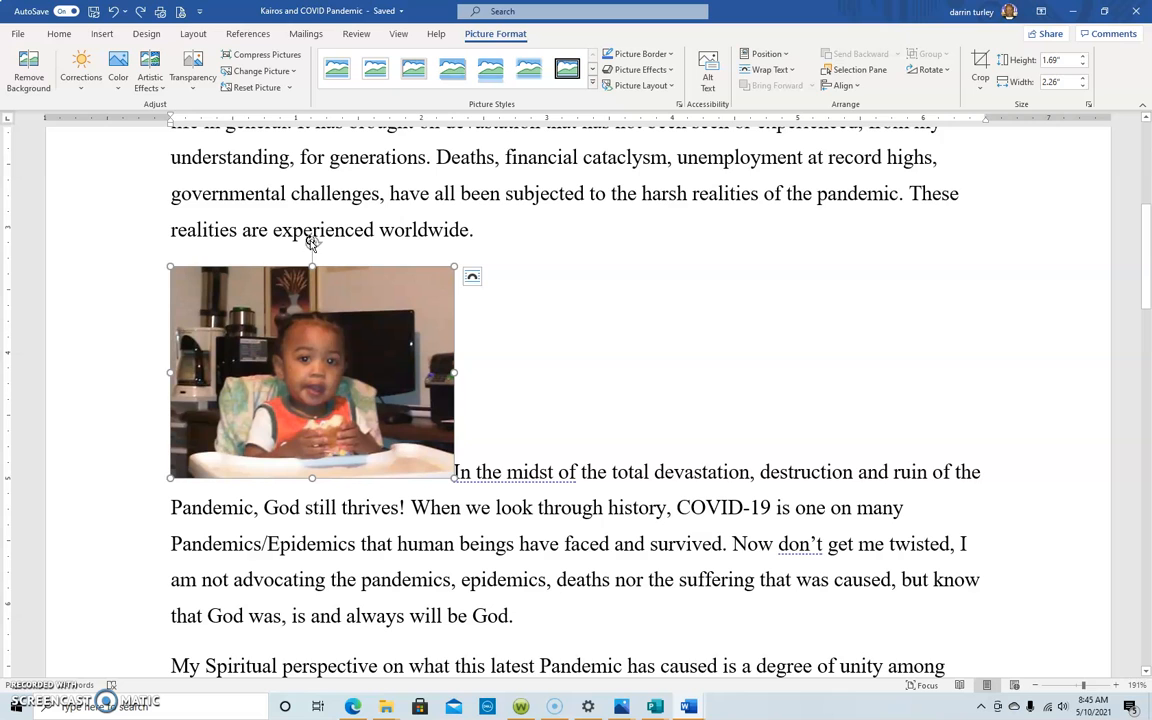
drag(314, 238, 381, 301)
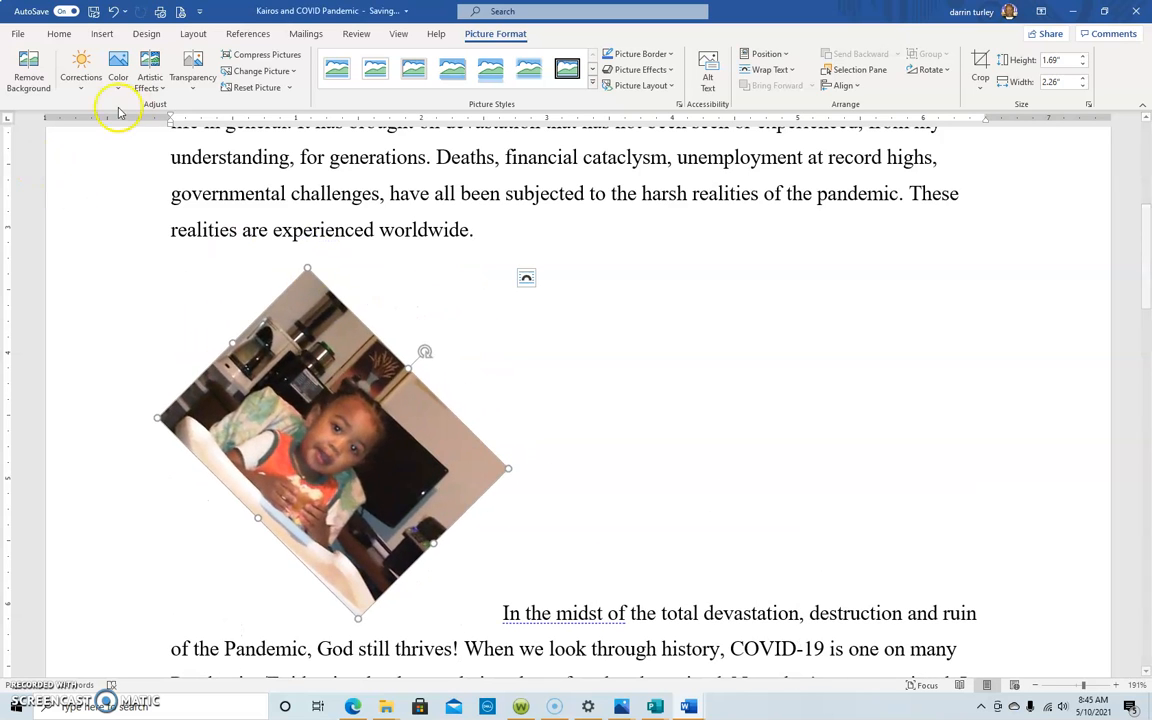
click(115, 12)
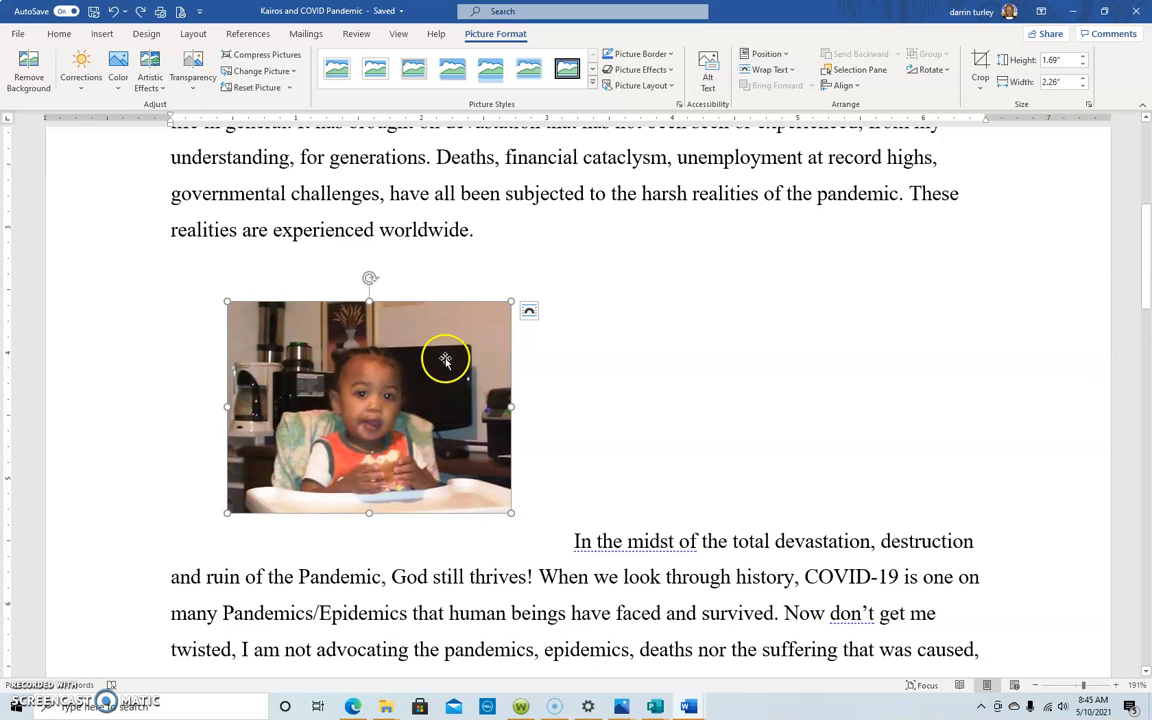
Step: Apply Square text wrapping to the picture and move it to the left margin under the paragraph's first line
click(530, 314)
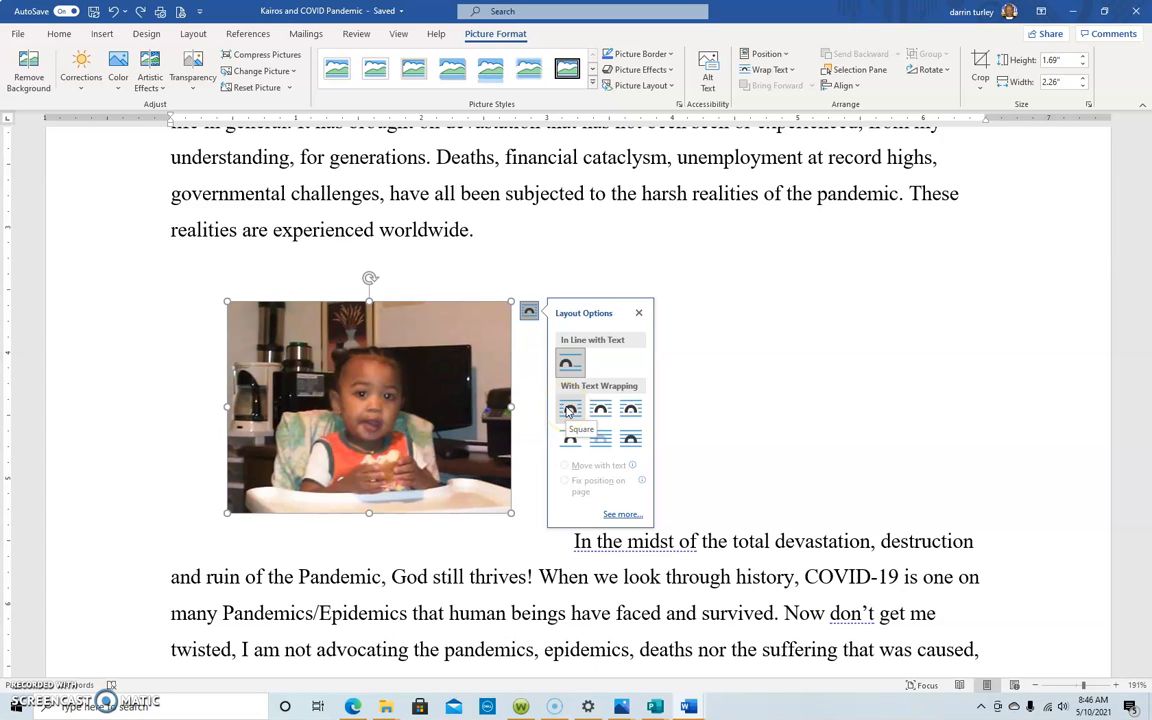
click(568, 365)
click(570, 411)
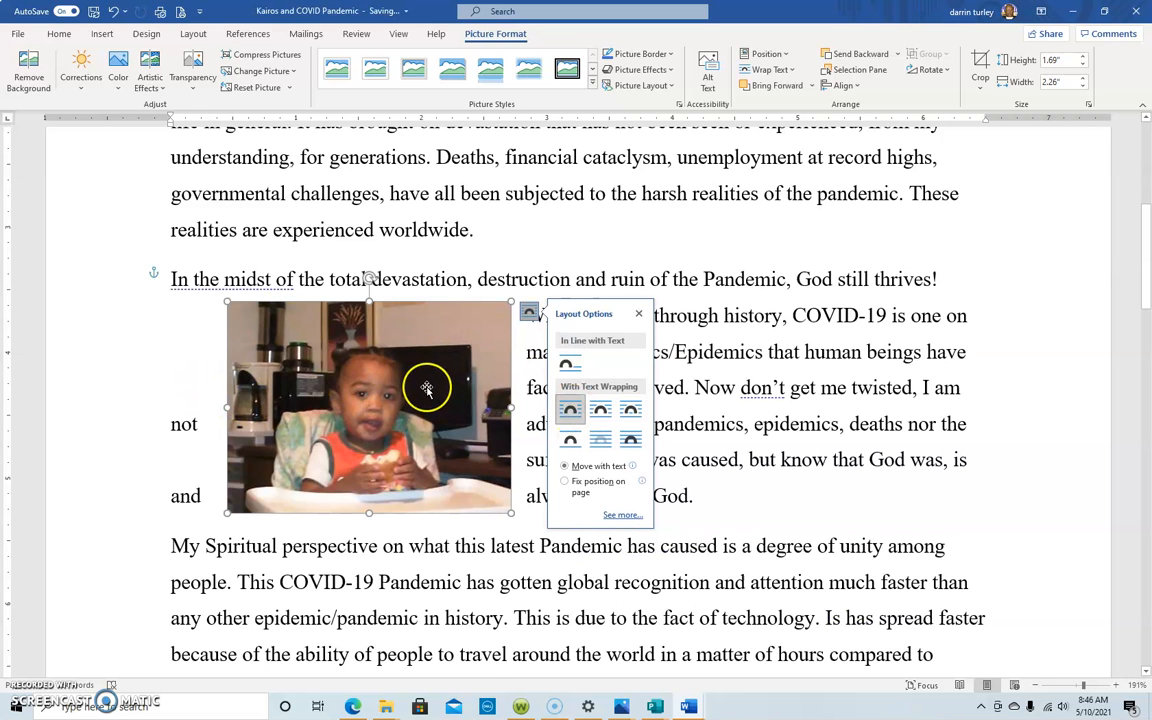
drag(344, 389, 324, 404)
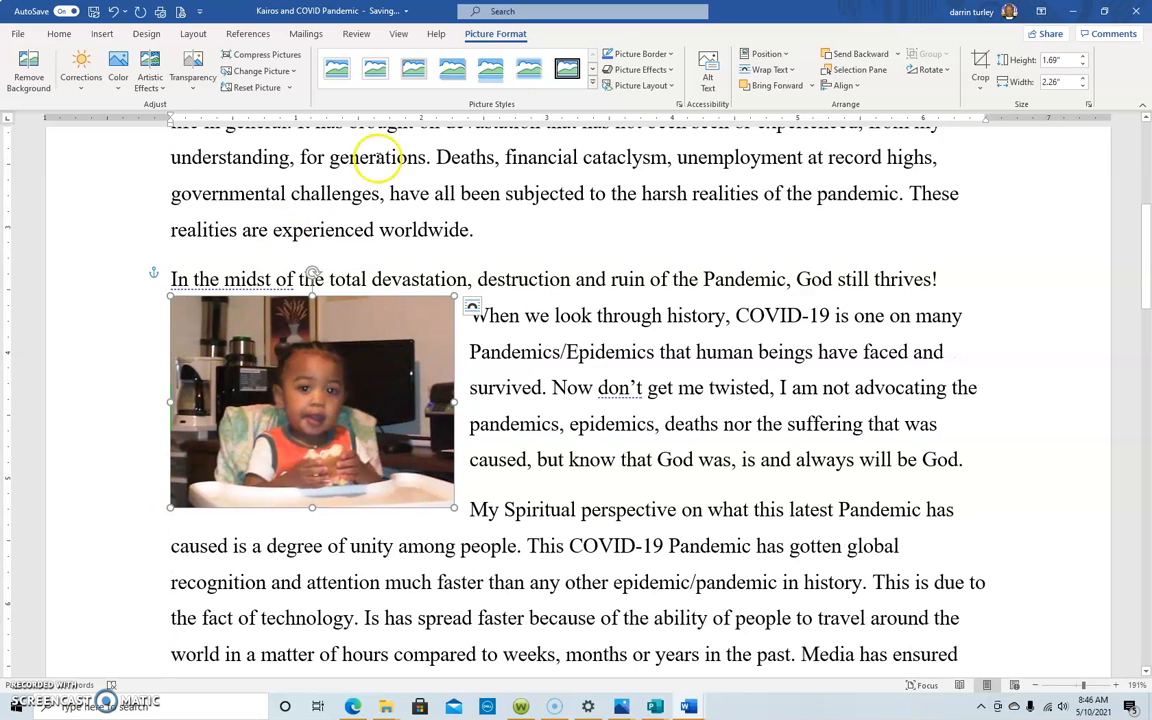
Step: Change the picture's text wrapping to Through and move it to the middle of the "In the midst of" paragraph
click(793, 71)
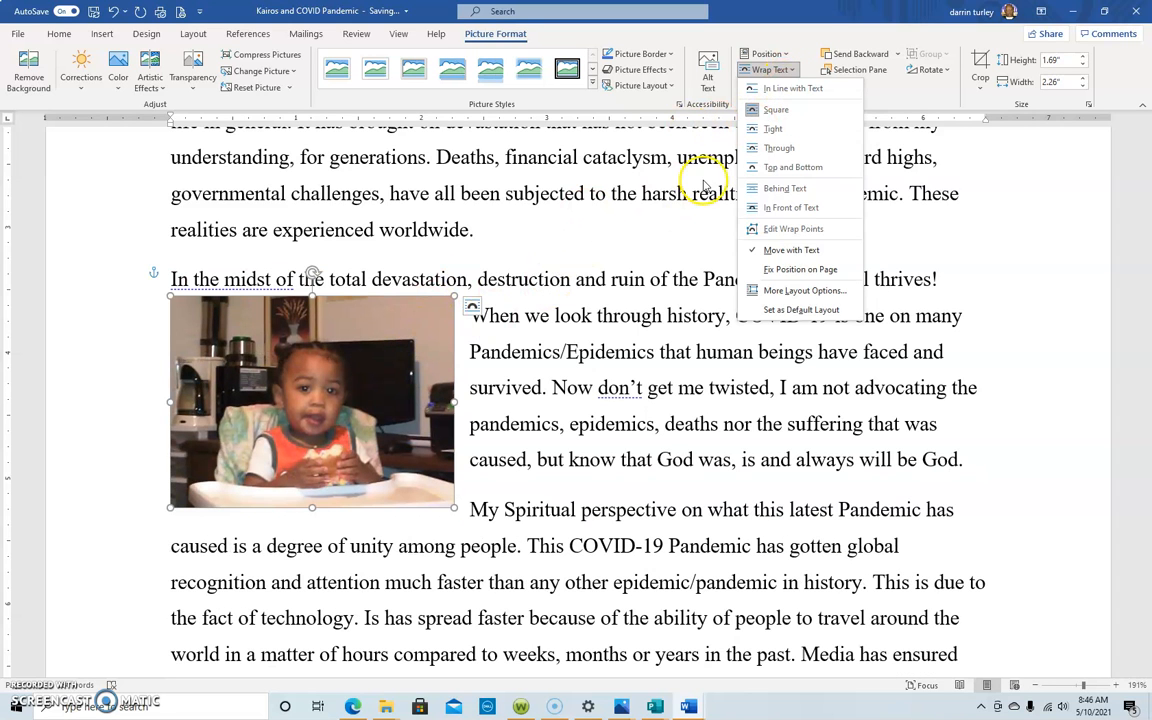
click(781, 113)
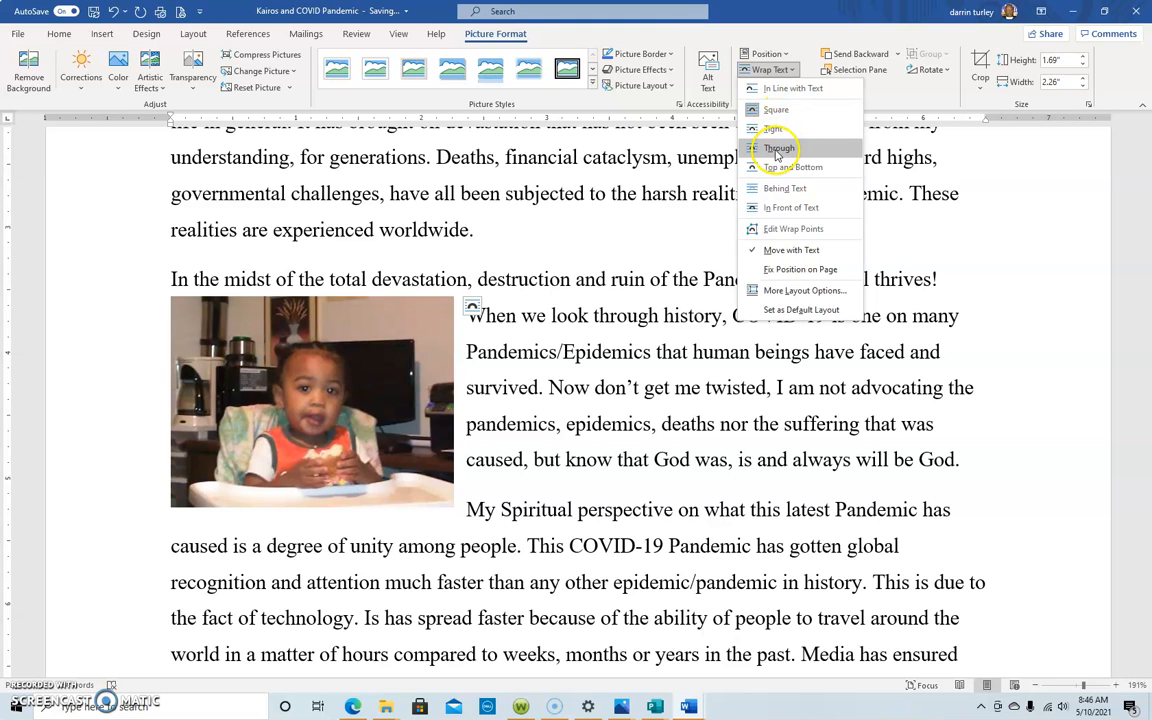
click(779, 148)
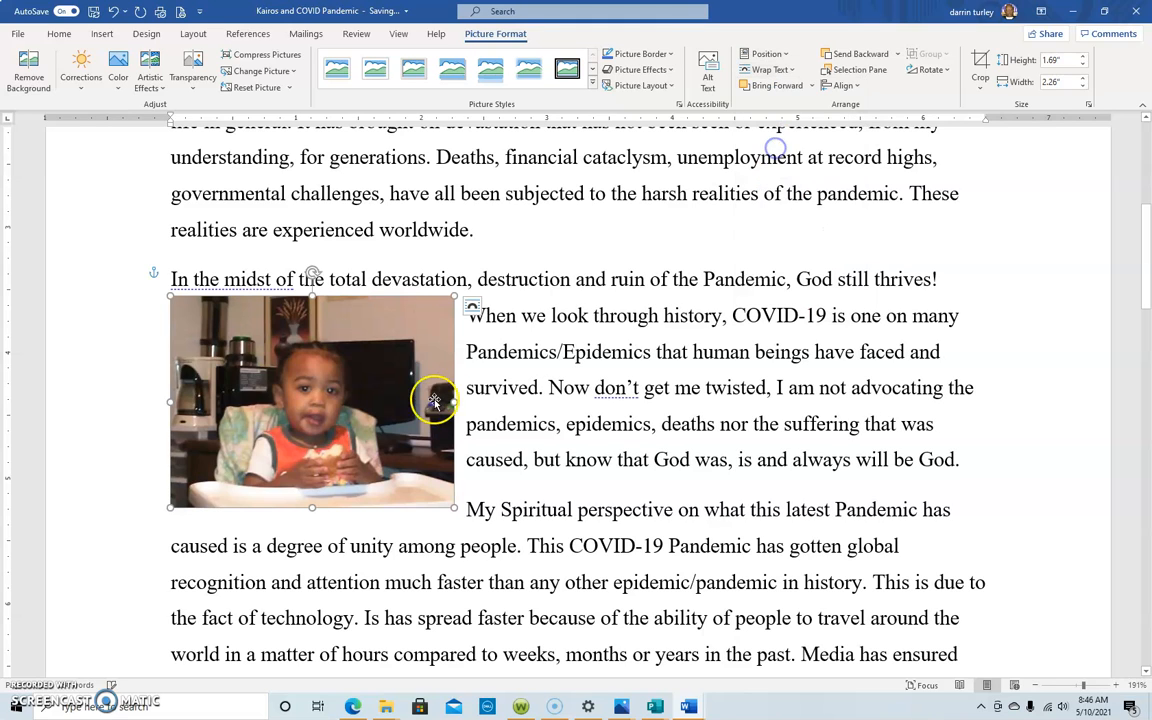
drag(361, 386, 490, 384)
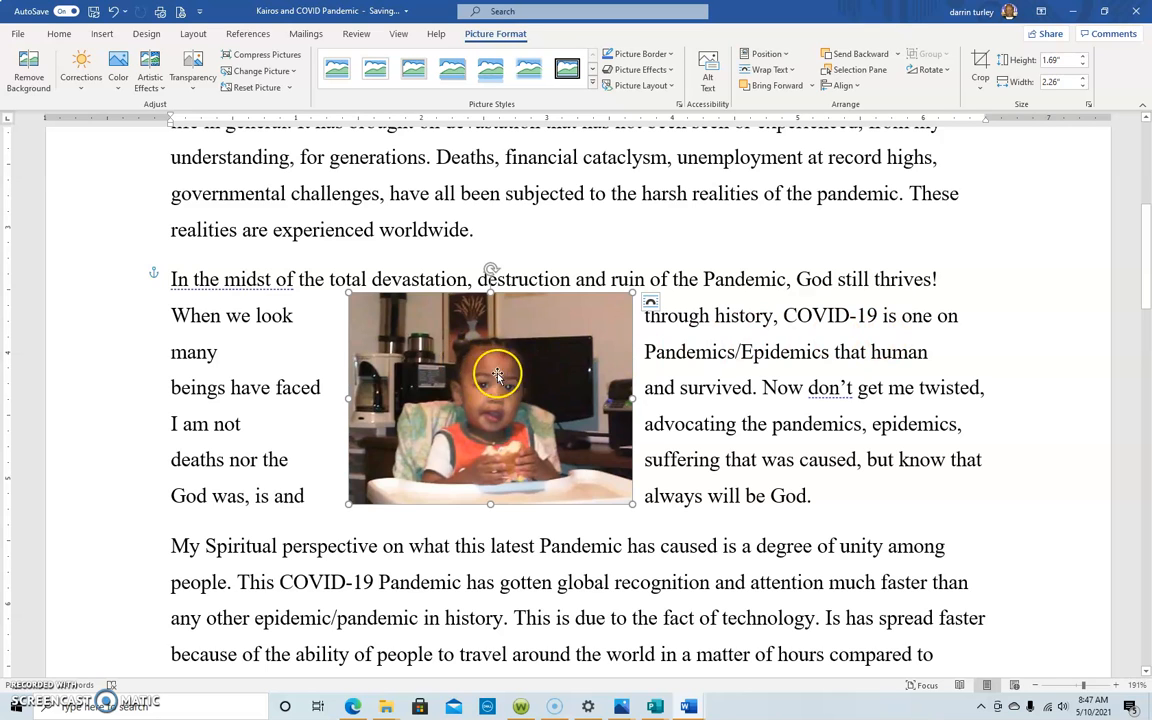
Step: Set the picture's text wrapping to In Front of Text and shift it slightly to the right over the paragraphs
click(791, 72)
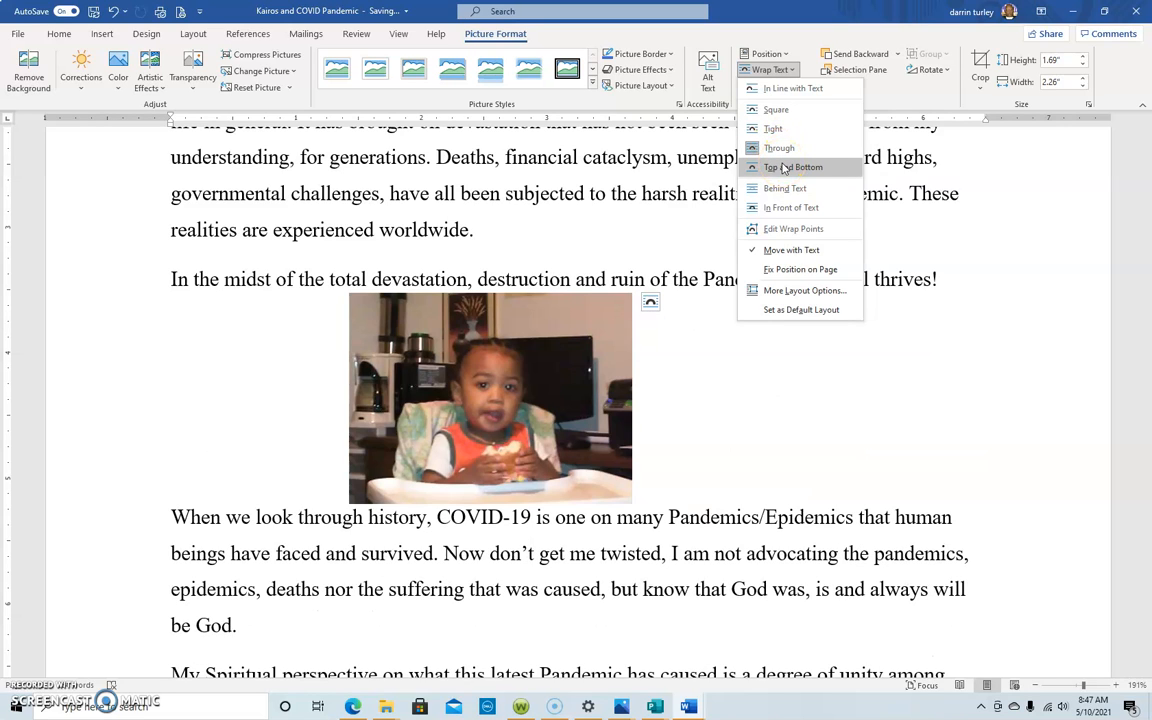
click(794, 190)
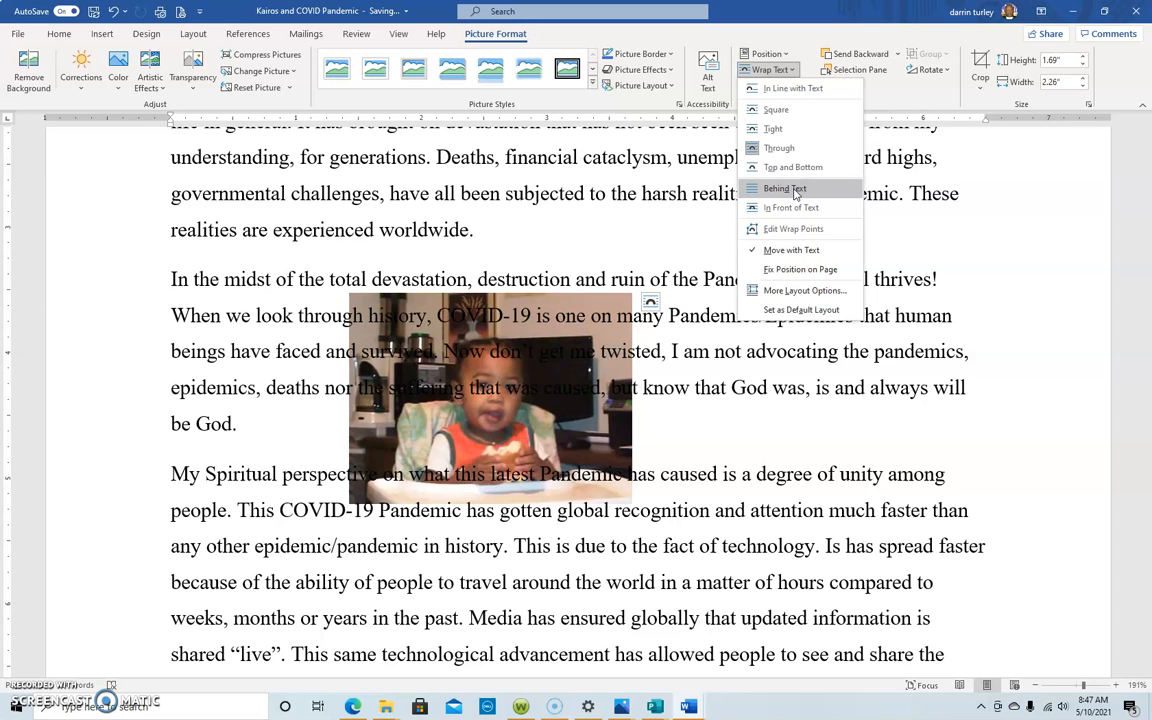
click(797, 206)
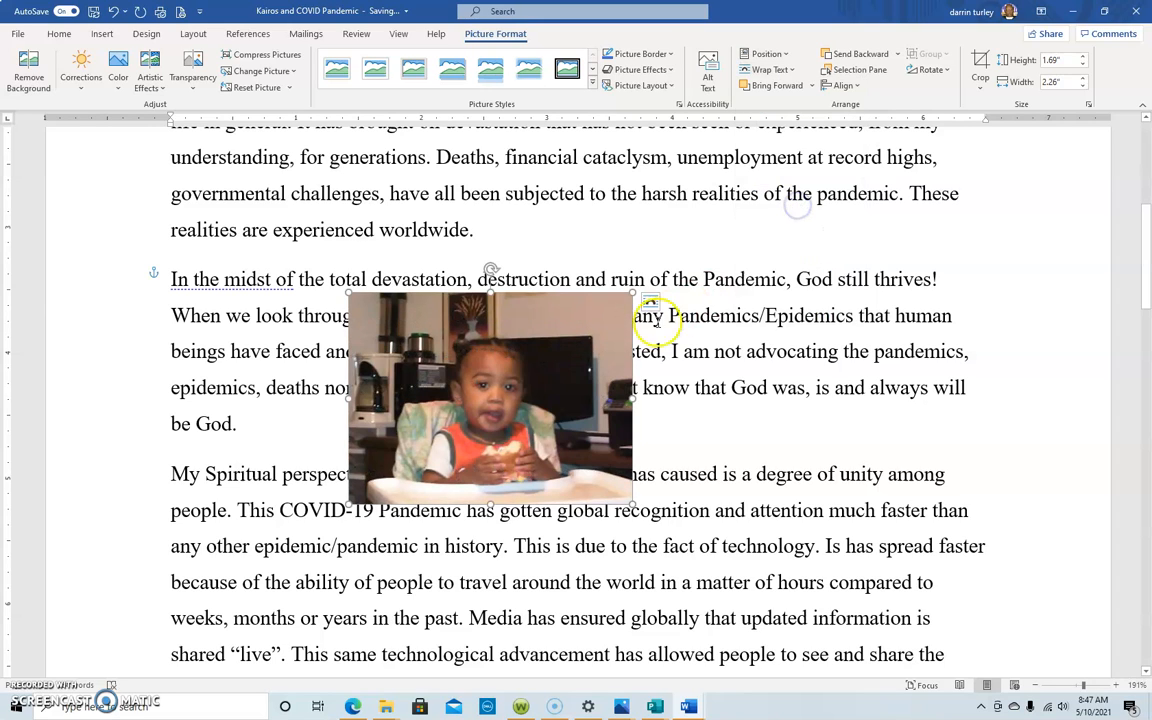
mouse_move(497, 380)
mouse_down()
mouse_move(819, 357)
mouse_move(511, 380)
mouse_move(455, 373)
mouse_move(502, 365)
mouse_up()
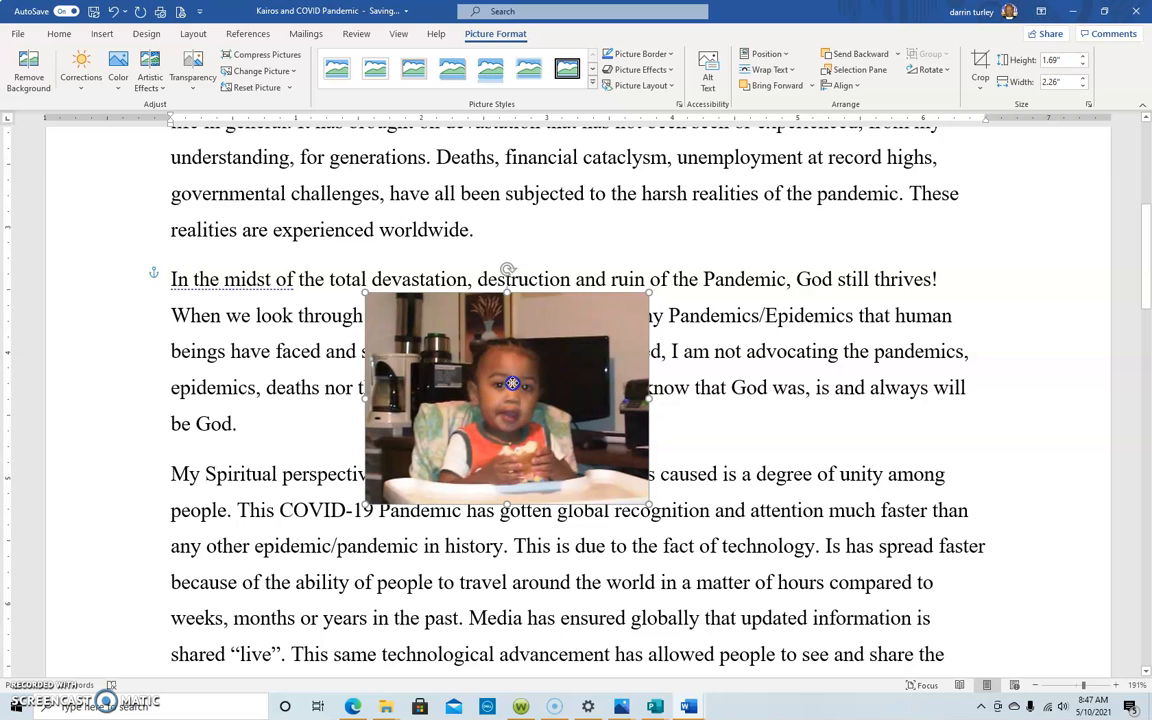
Step: Set the picture's text wrapping back to Square and move it to the left side of the paragraph
click(793, 70)
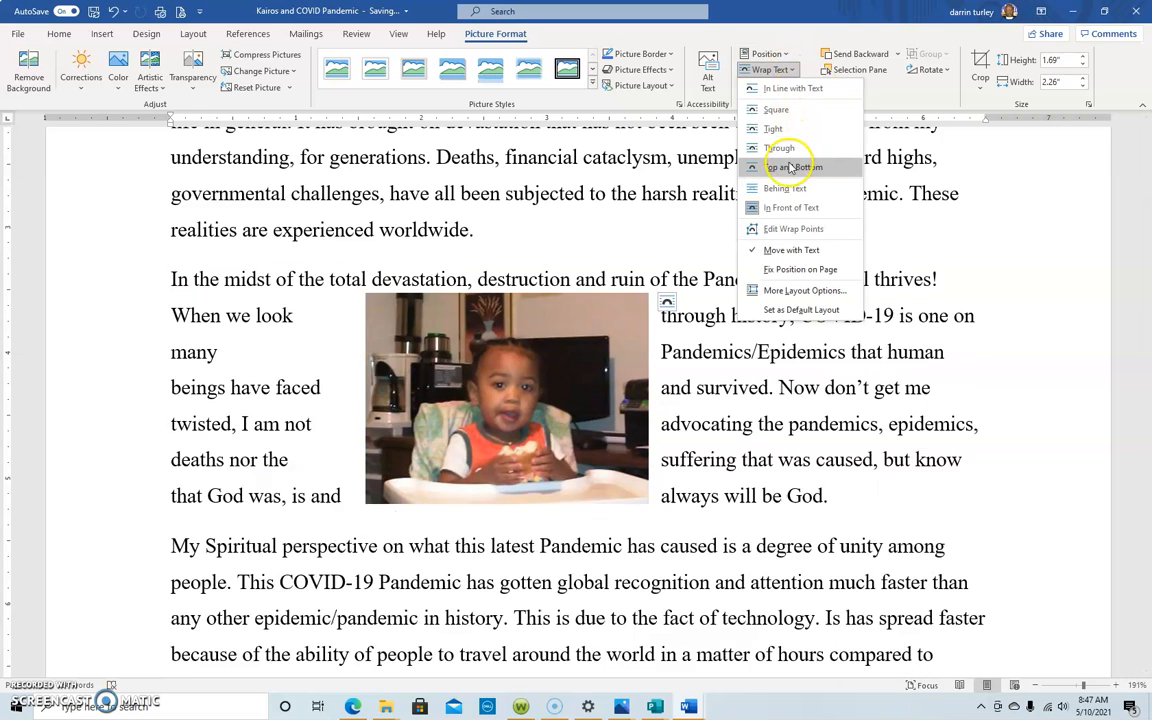
click(790, 110)
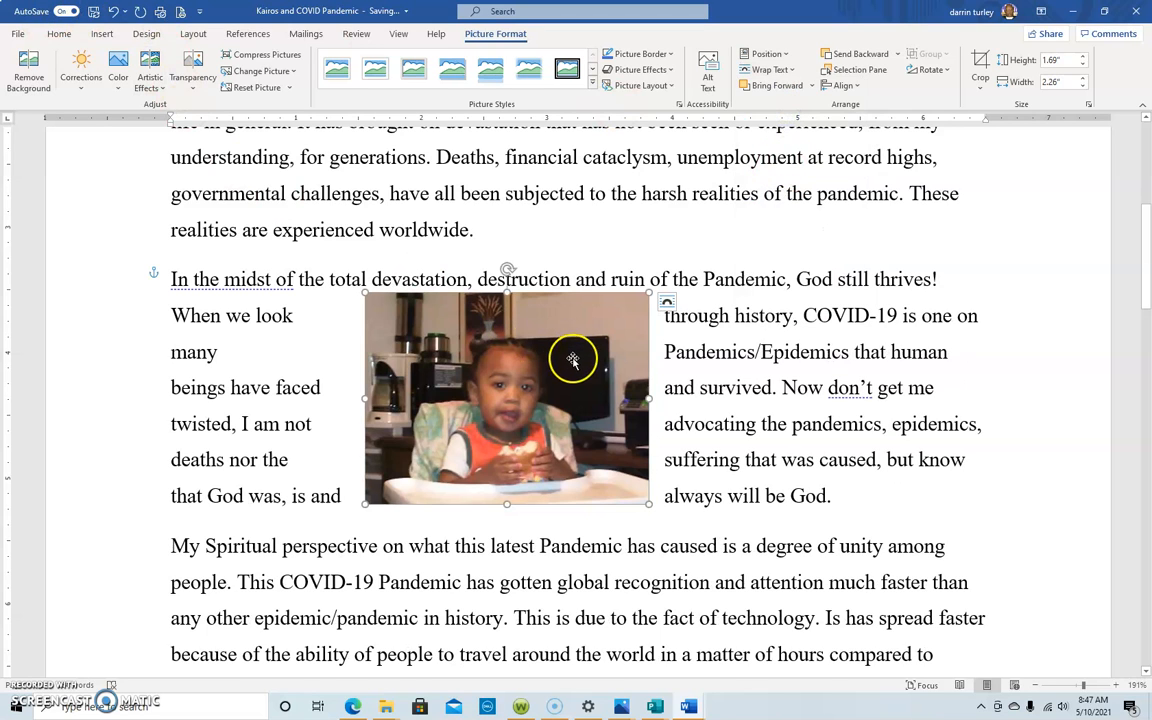
drag(554, 363, 343, 363)
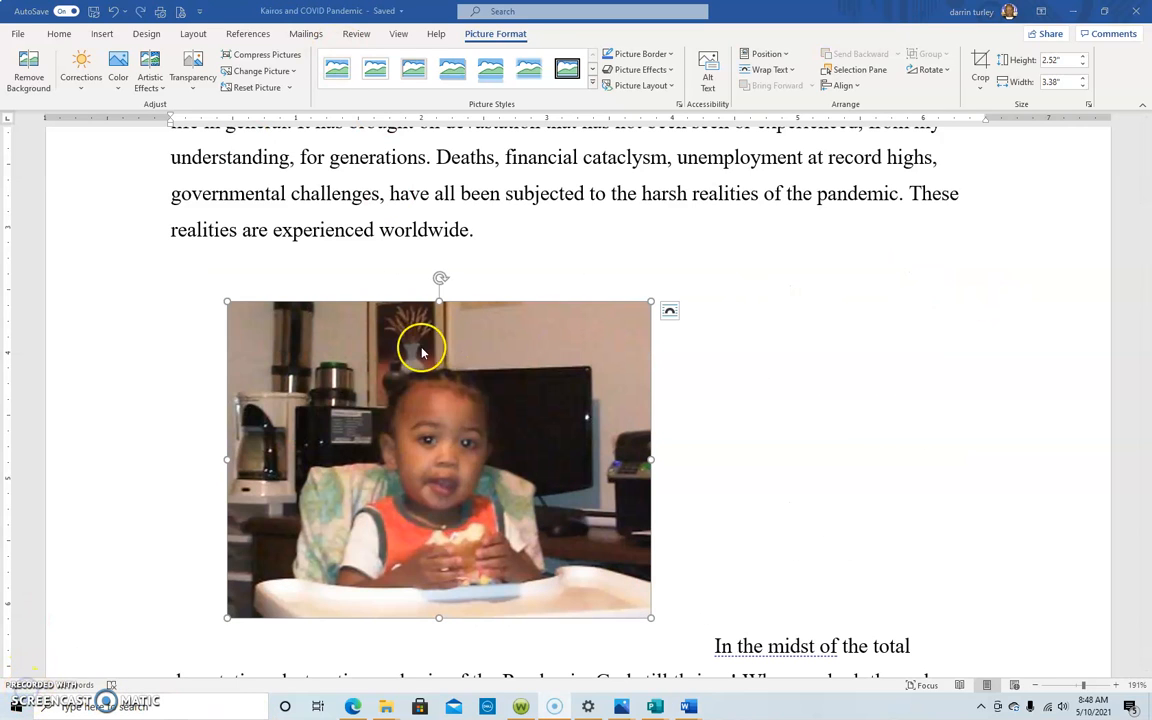
Step: Undo the picture insertion to remove the picture from the document
click(115, 12)
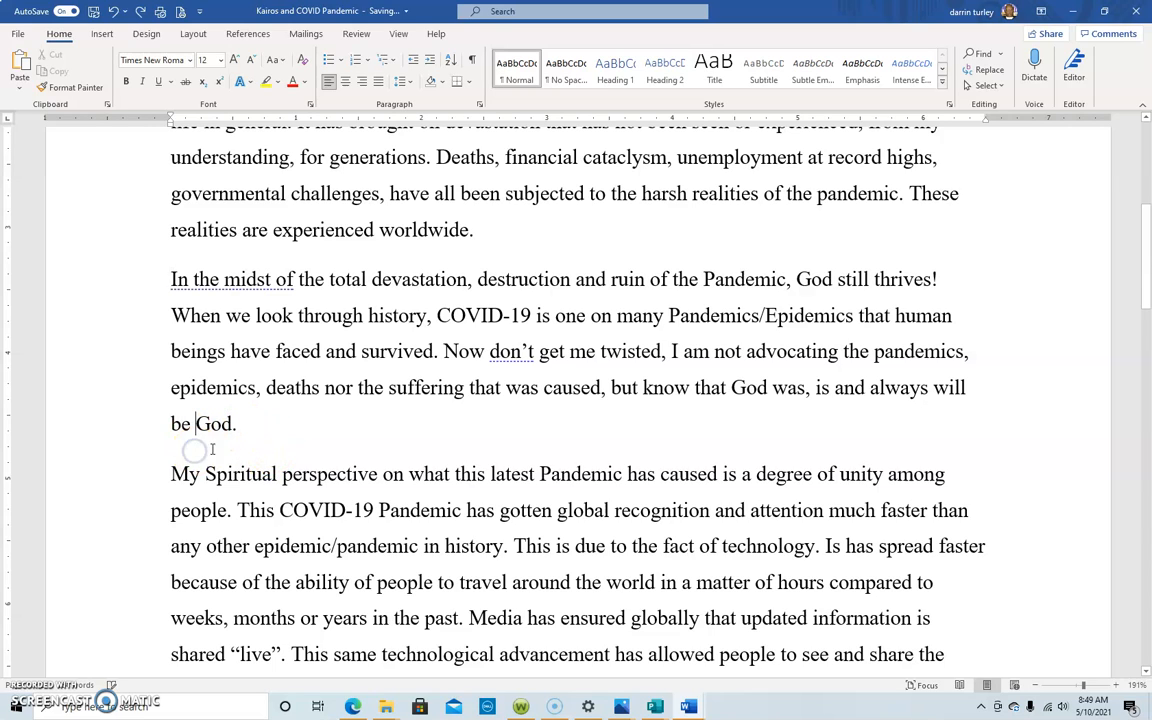
Step: Place the cursor before "My Spiritual perspective" and search the online pictures for "medical masks"
click(167, 470)
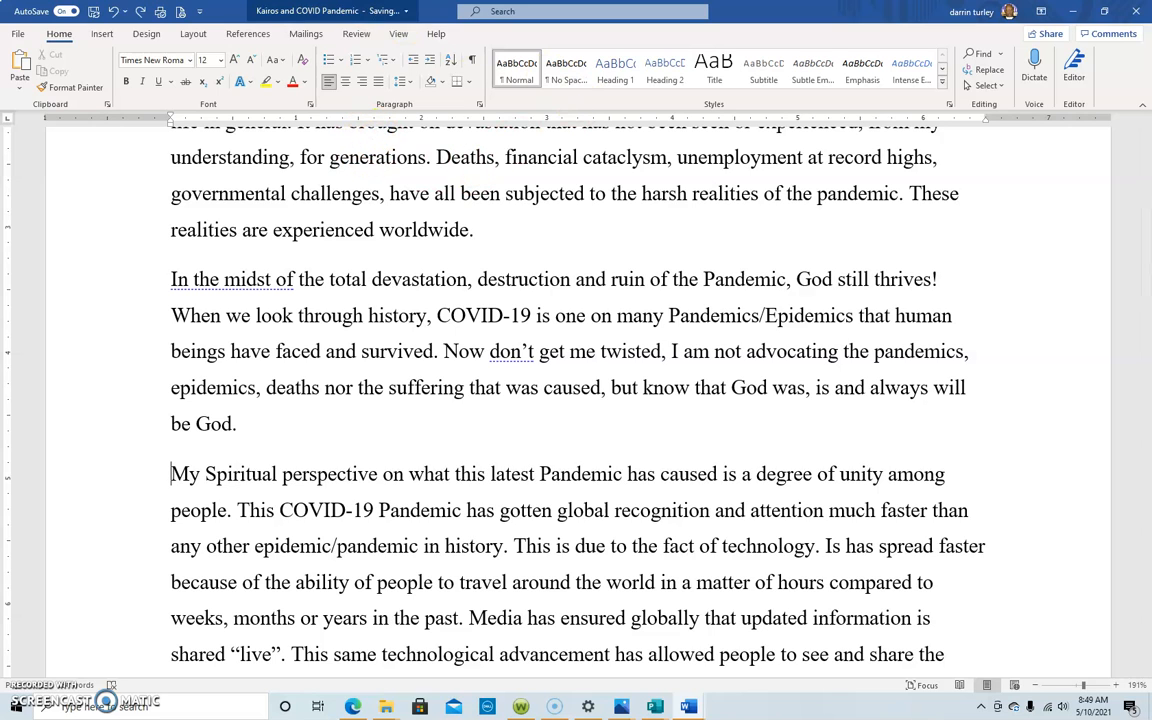
click(102, 34)
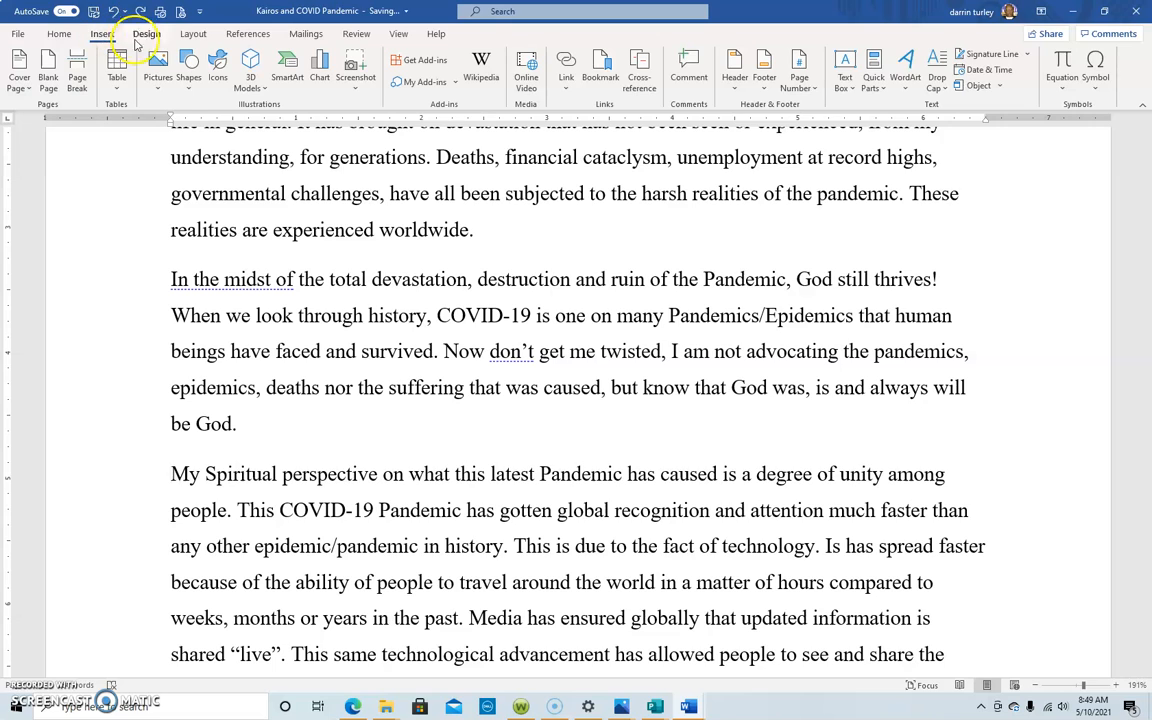
click(157, 90)
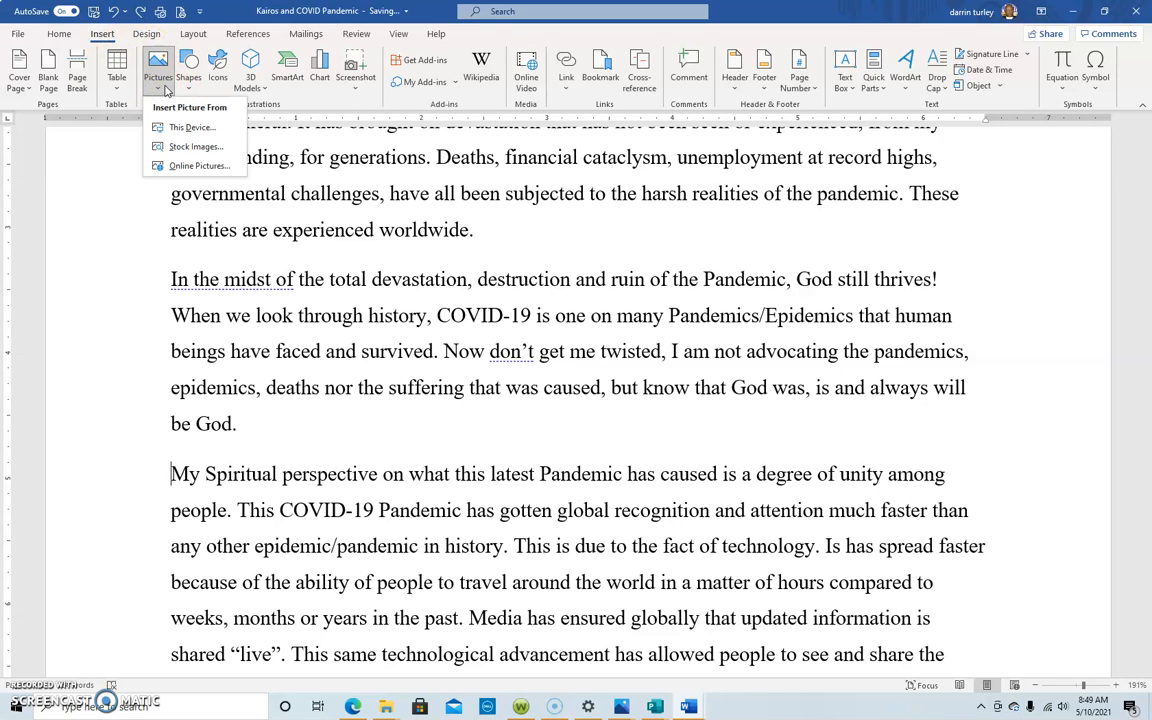
click(184, 166)
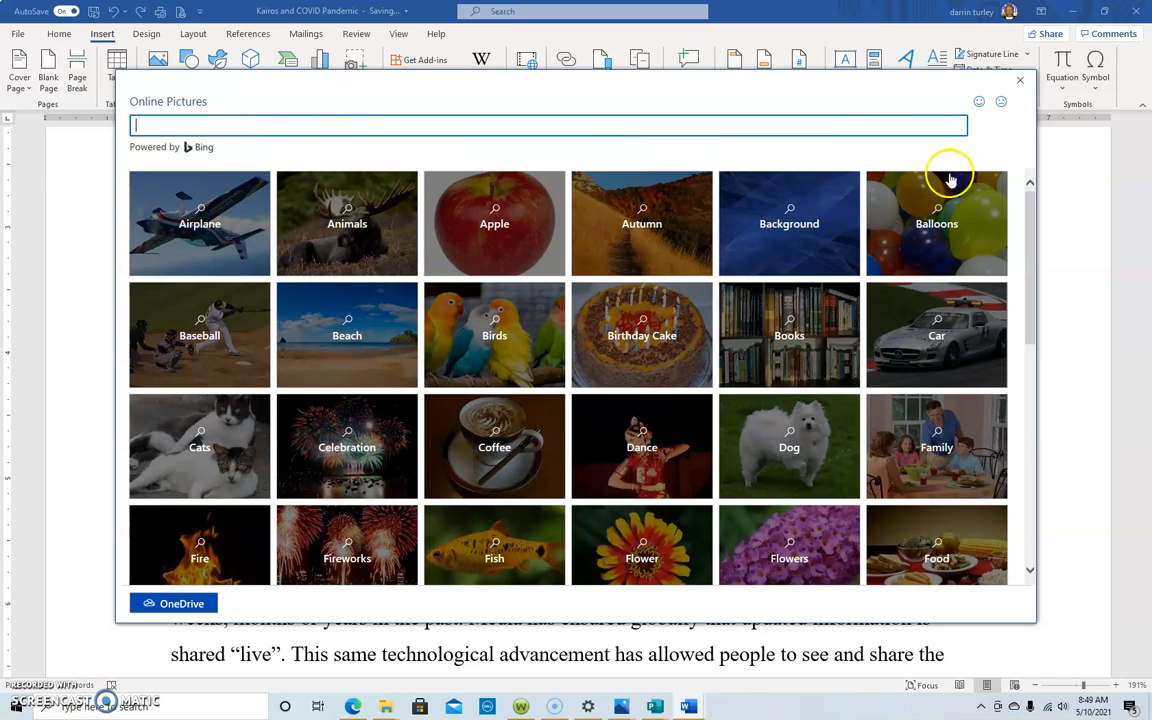
scroll(795, 368, down, 5)
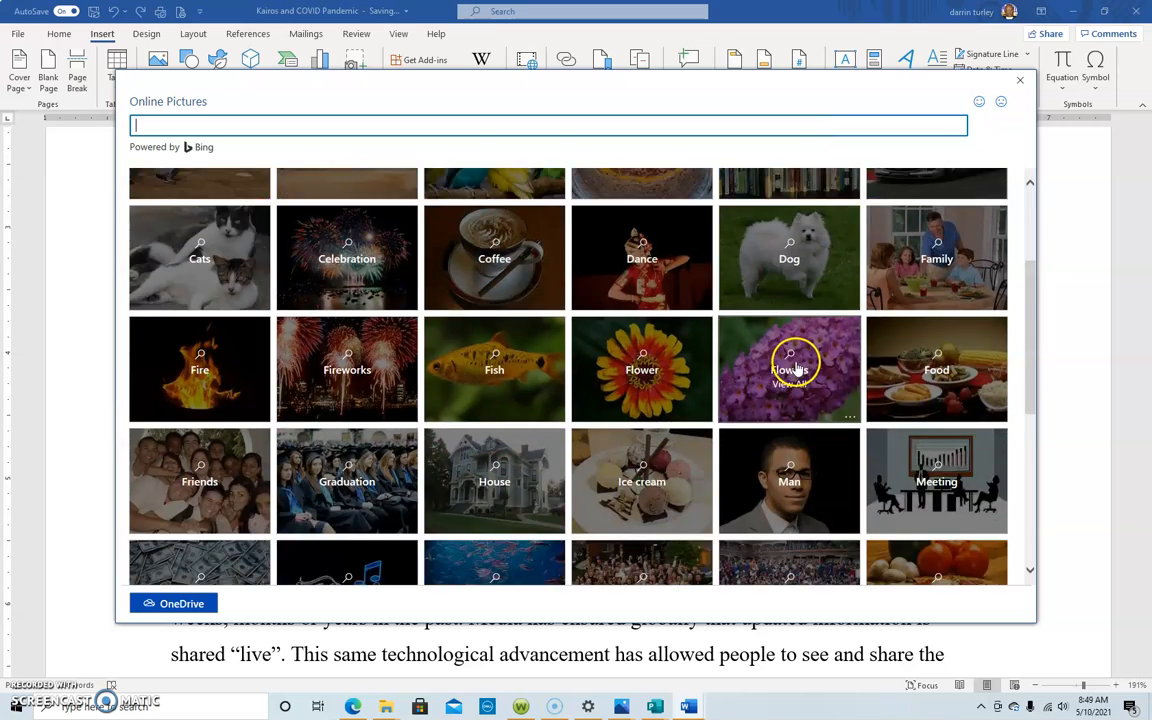
scroll(795, 366, down, 1)
scroll(792, 362, up, 5)
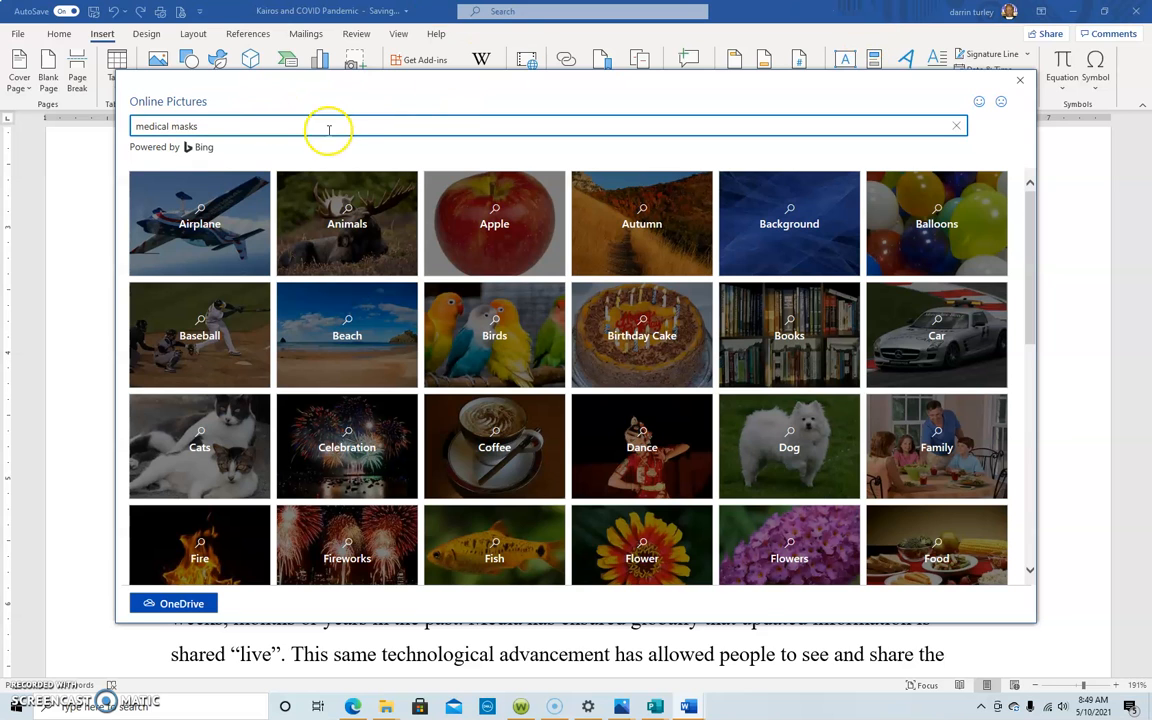
key(Return)
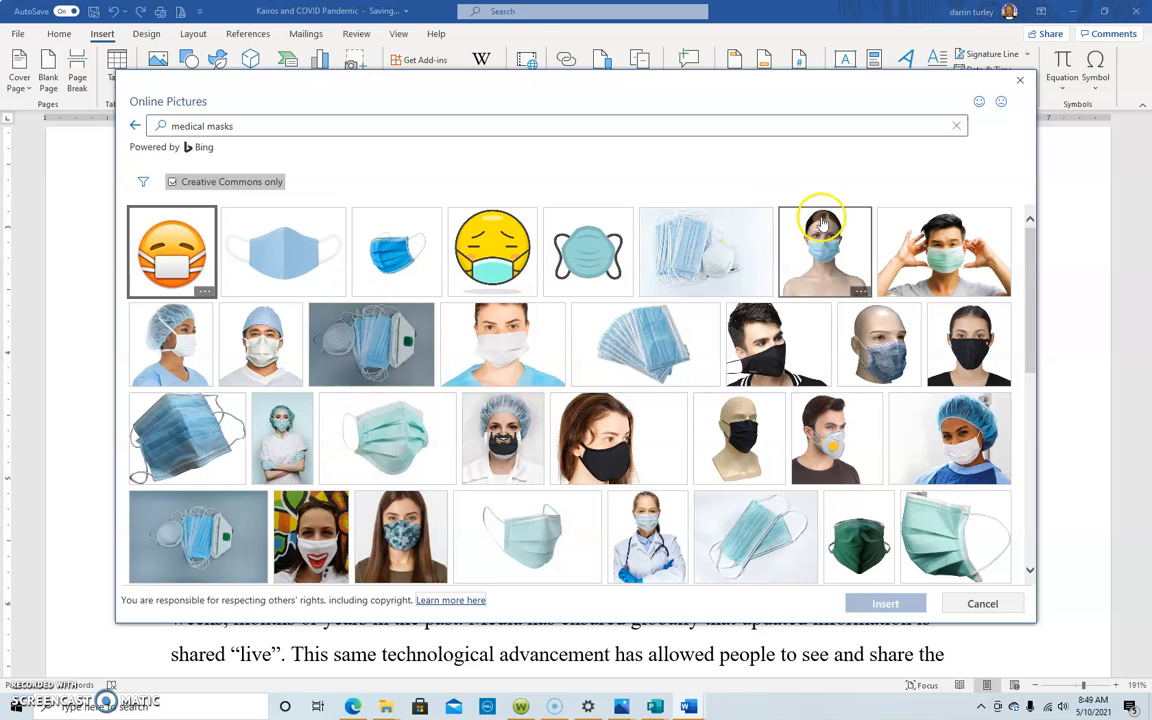
Step: Browse the medical mask results and insert the photo of the woman wearing a white mask with a red smiling mouth
scroll(643, 432, down, 4)
scroll(630, 432, down, 3)
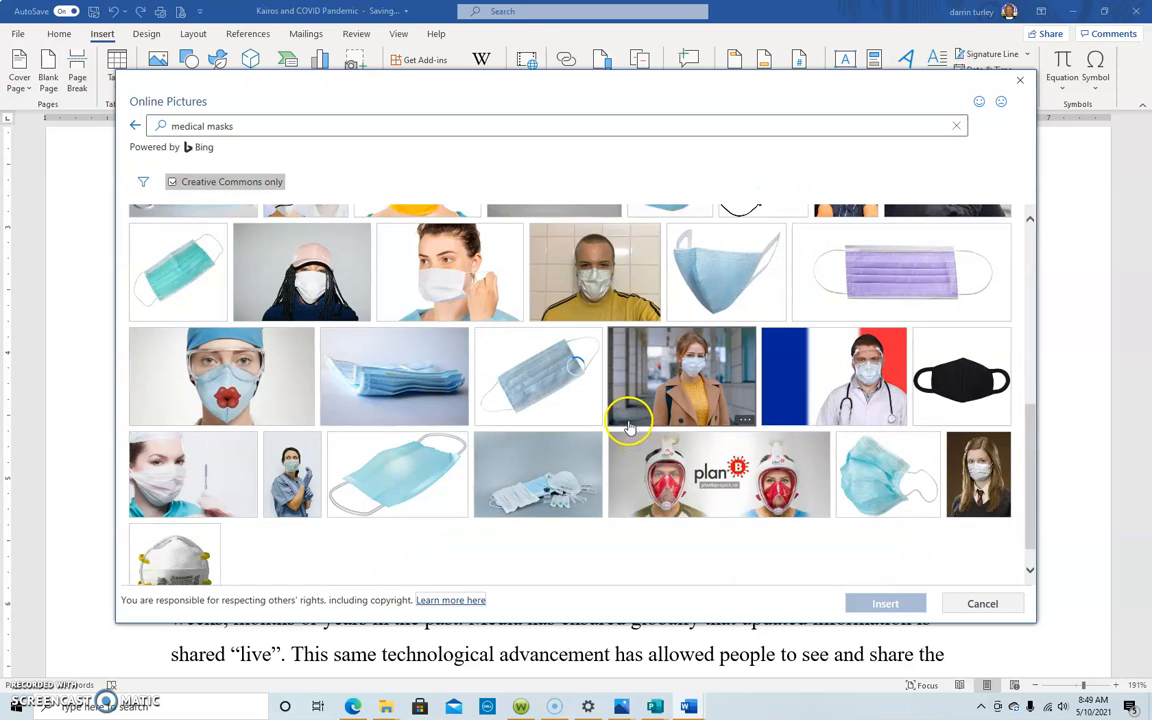
scroll(620, 405, up, 6)
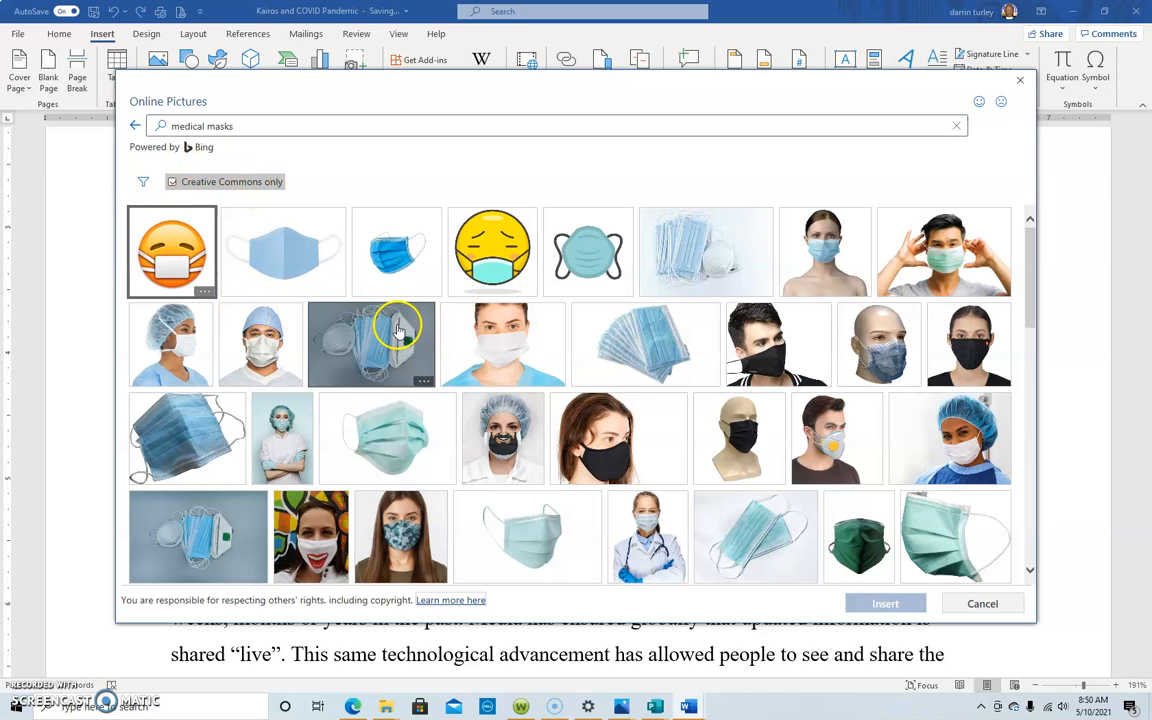
scroll(393, 320, down, 3)
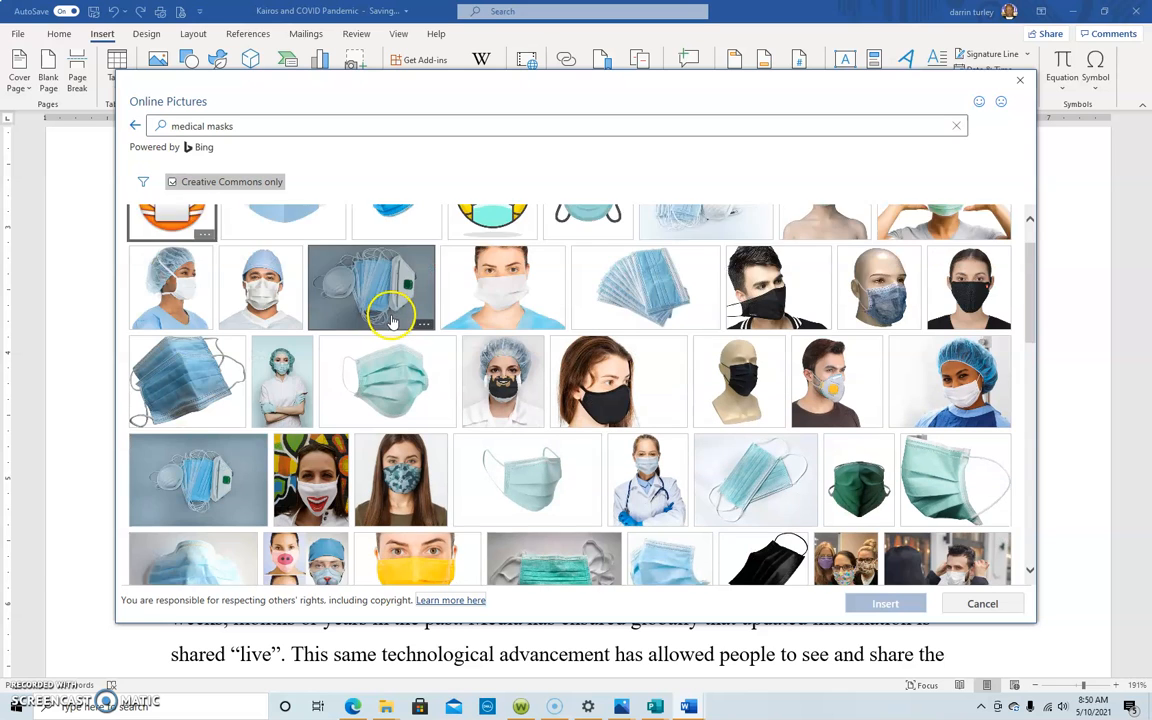
scroll(393, 322, down, 2)
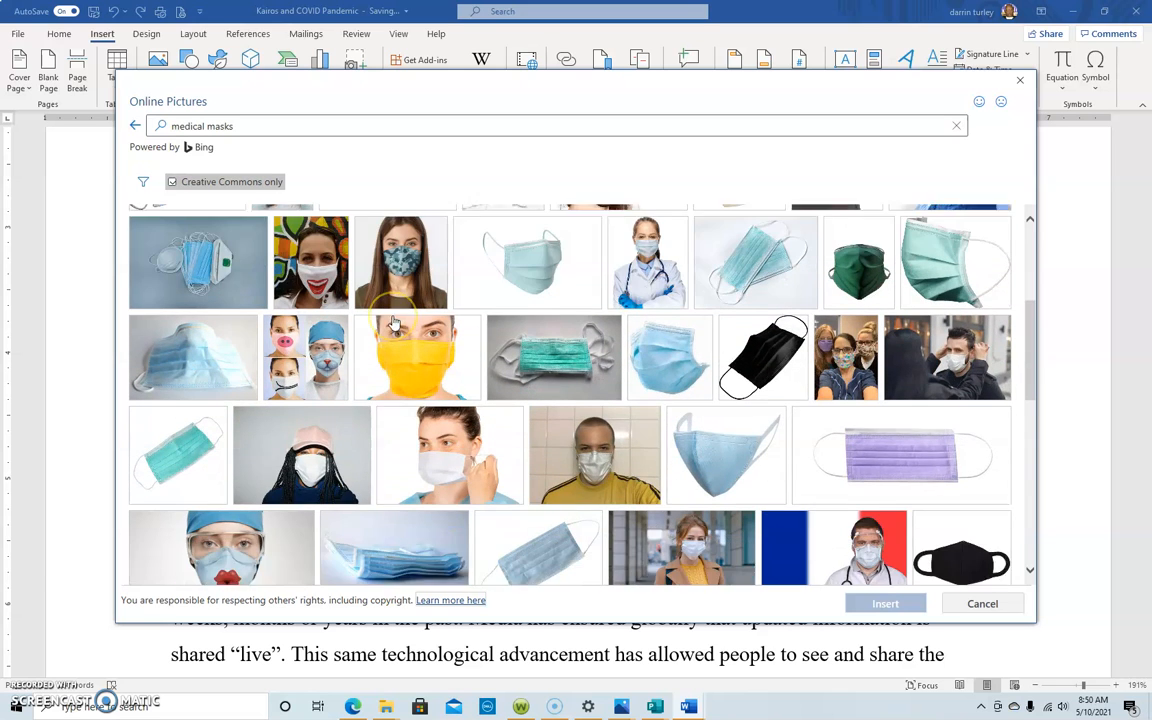
scroll(393, 318, up, 3)
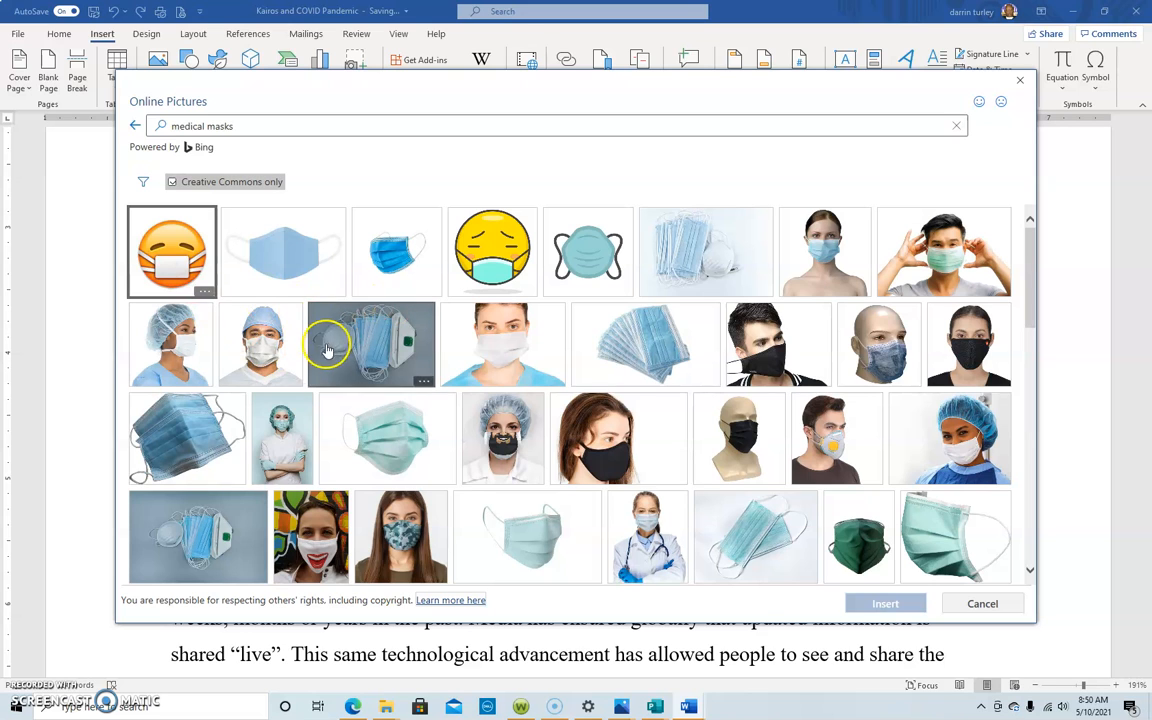
scroll(298, 323, down, 1)
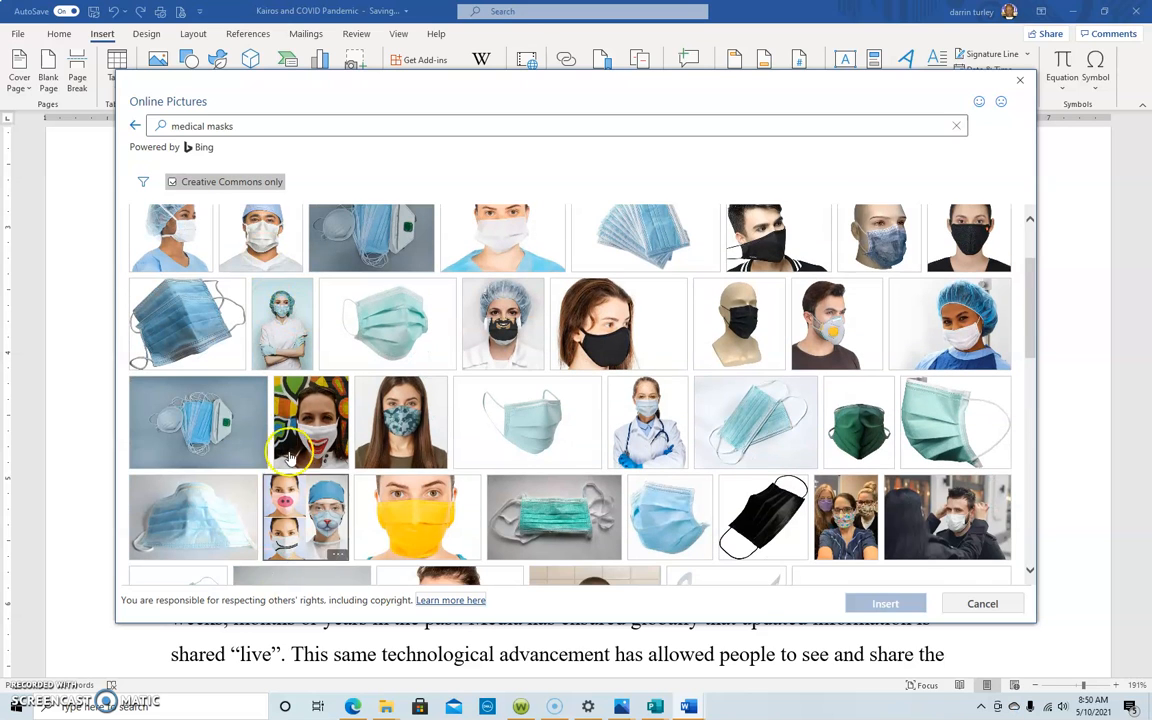
click(308, 424)
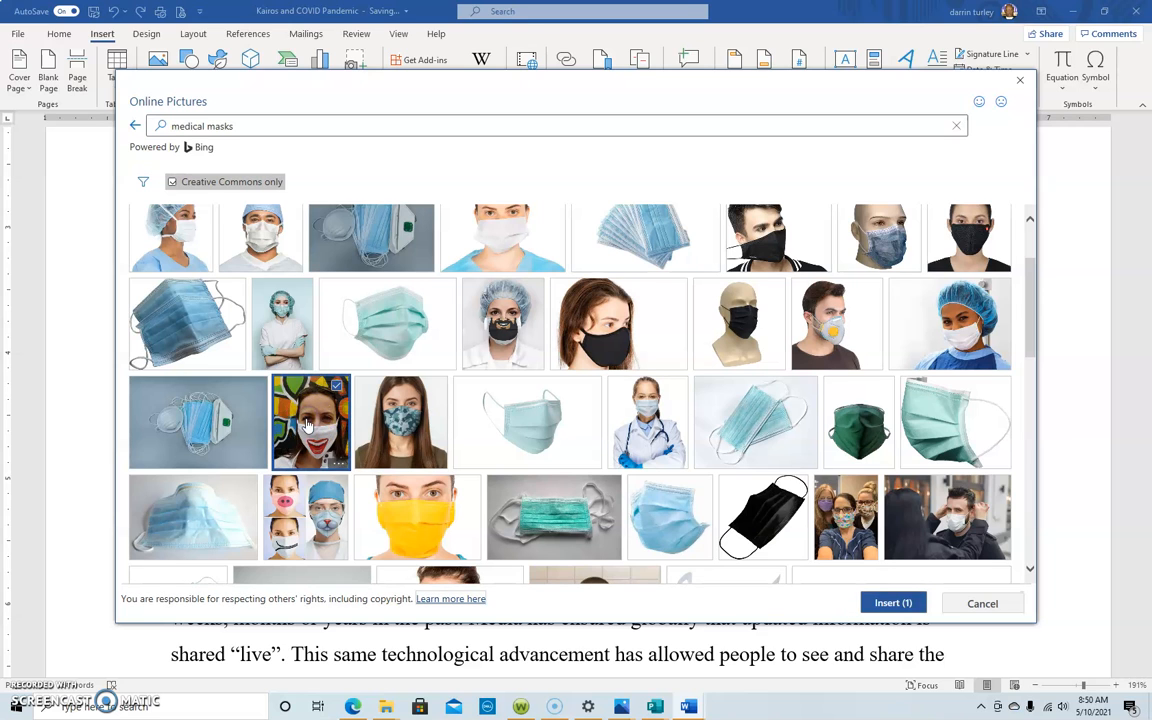
click(887, 604)
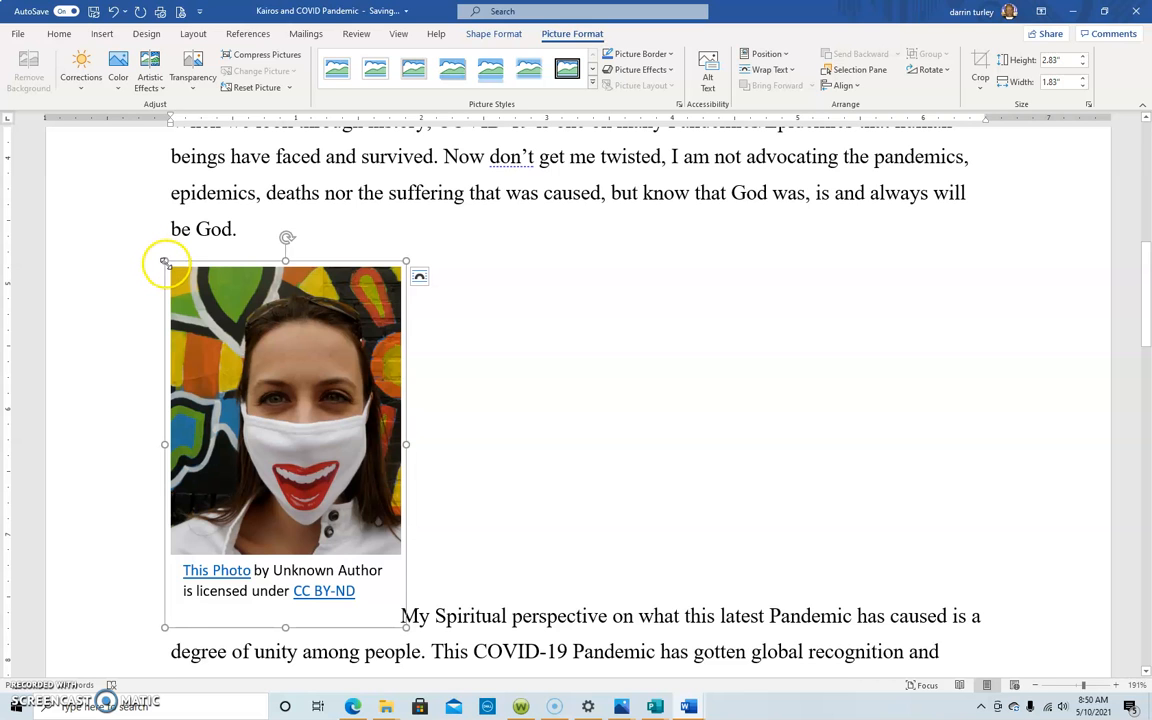
Step: Shrink the inserted mask picture, together with its caption, to about 1.54" high and 0.9" wide
drag(168, 259, 388, 390)
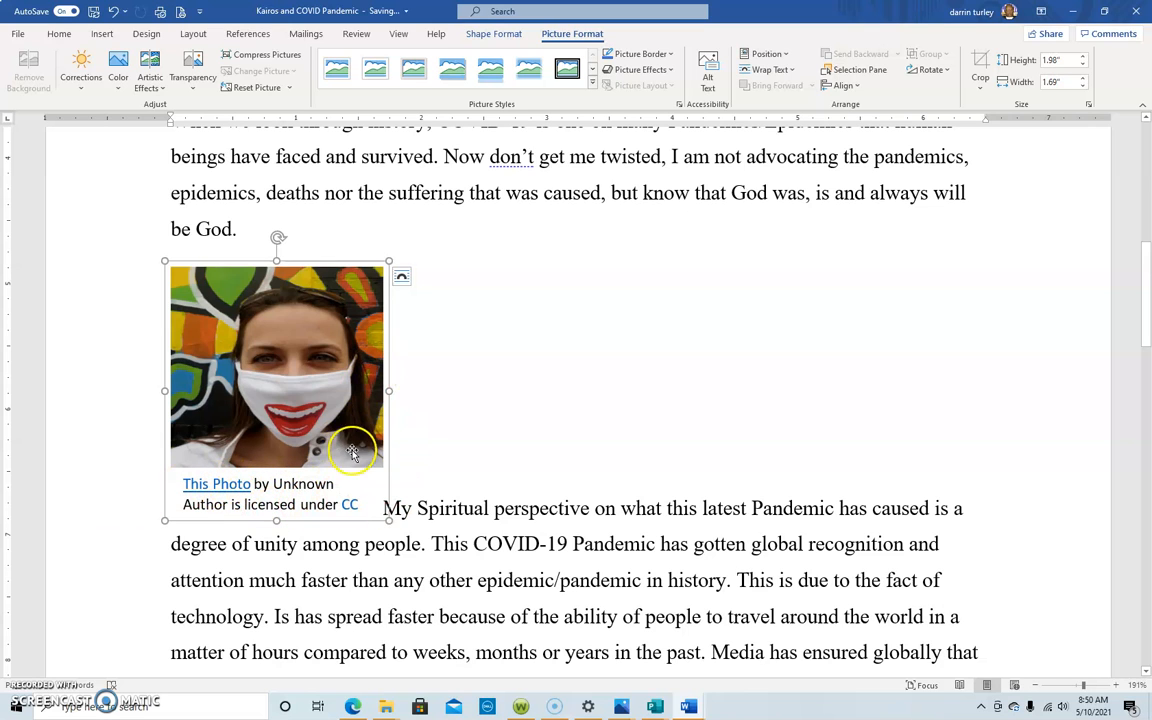
drag(388, 390, 326, 397)
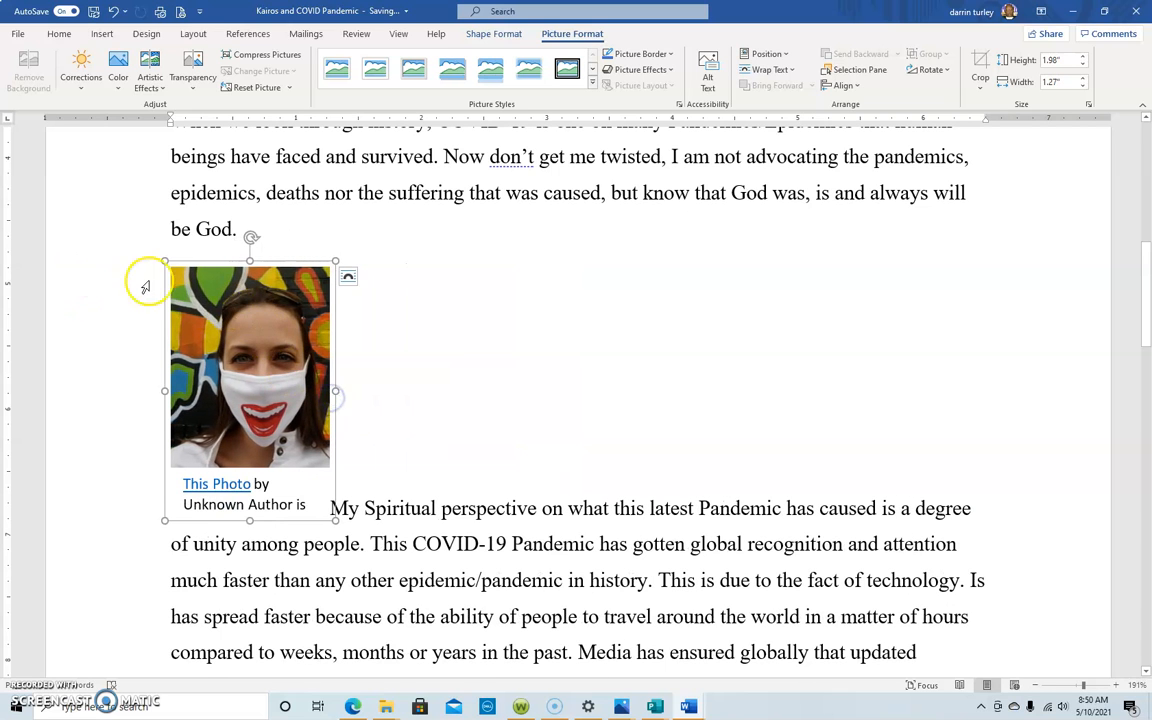
drag(163, 262, 210, 305)
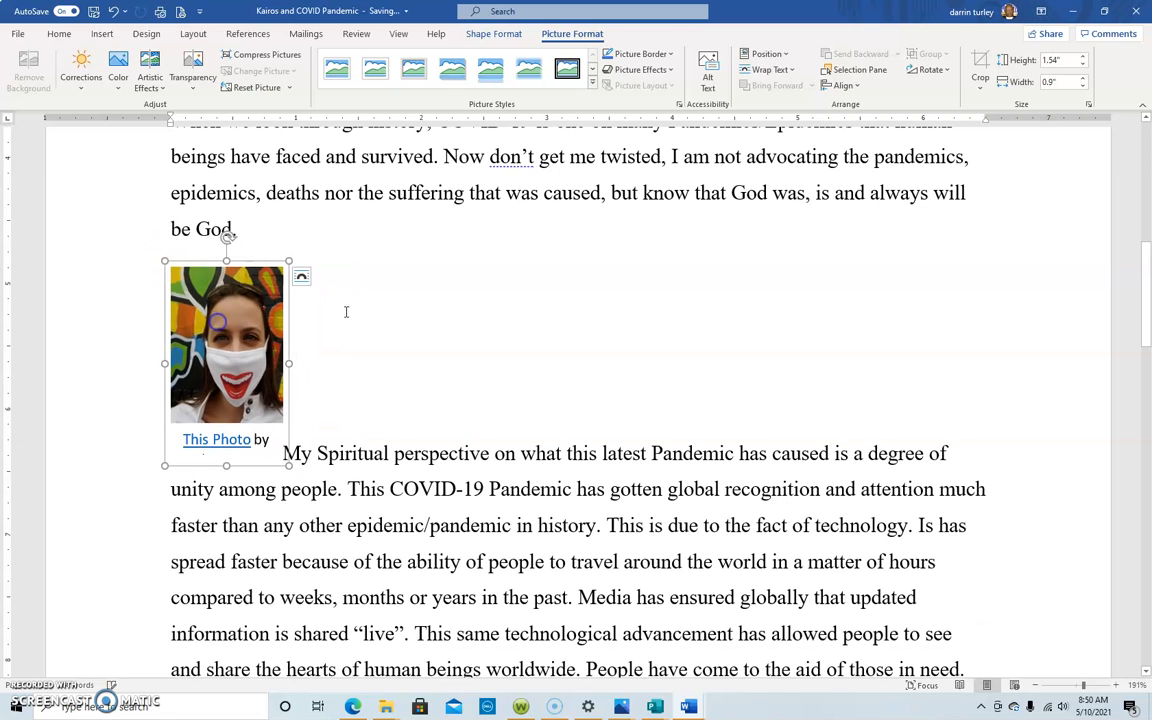
Step: Set the mask picture's text wrapping to Square and close the layout options
click(300, 276)
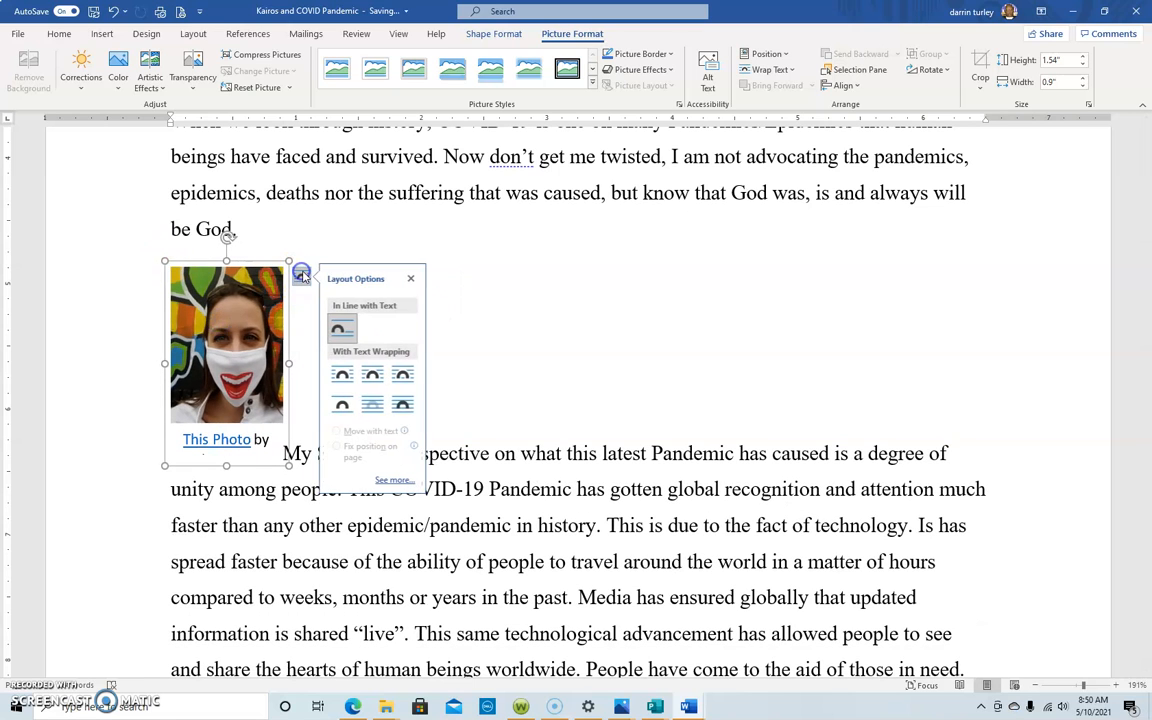
click(342, 374)
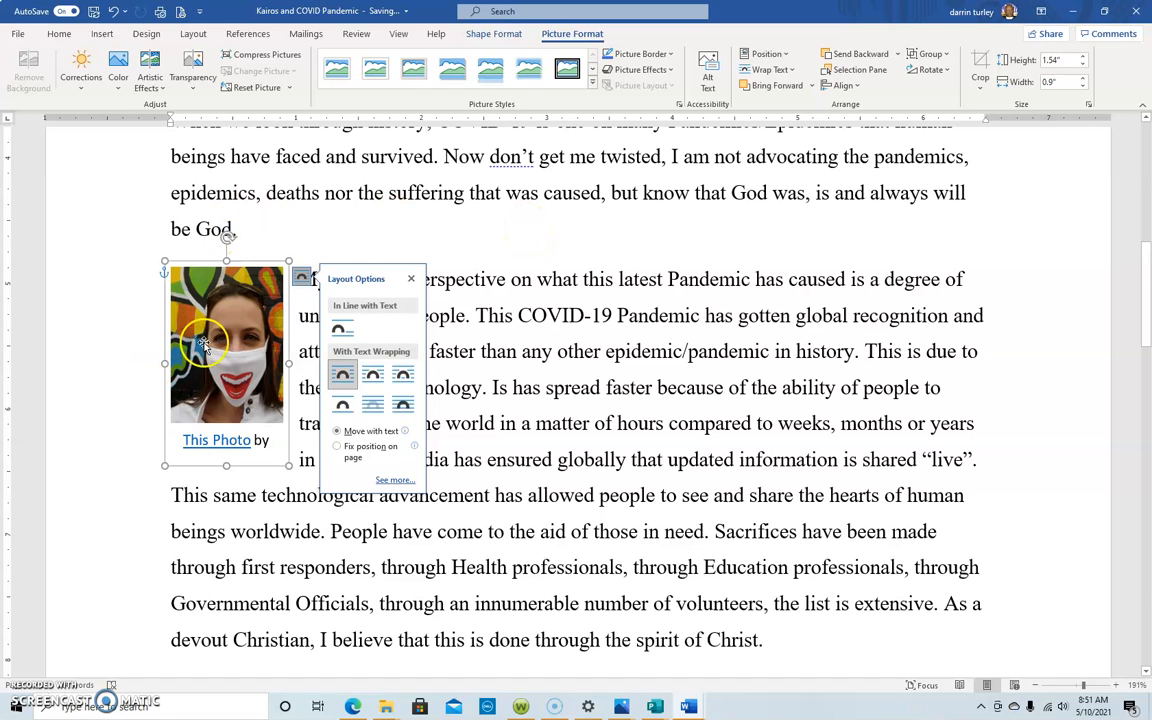
click(411, 279)
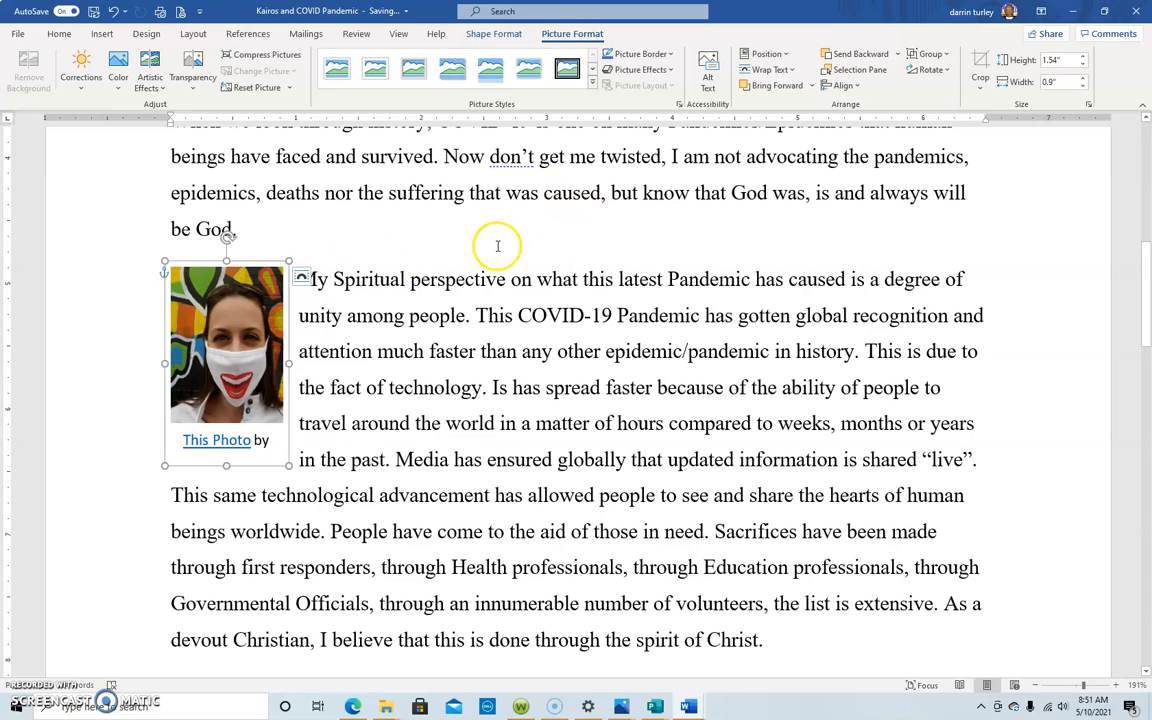
Step: Move the mask picture to the right side of the "My Spiritual perspective" paragraph
scroll(490, 242, down, 4)
scroll(470, 250, up, 3)
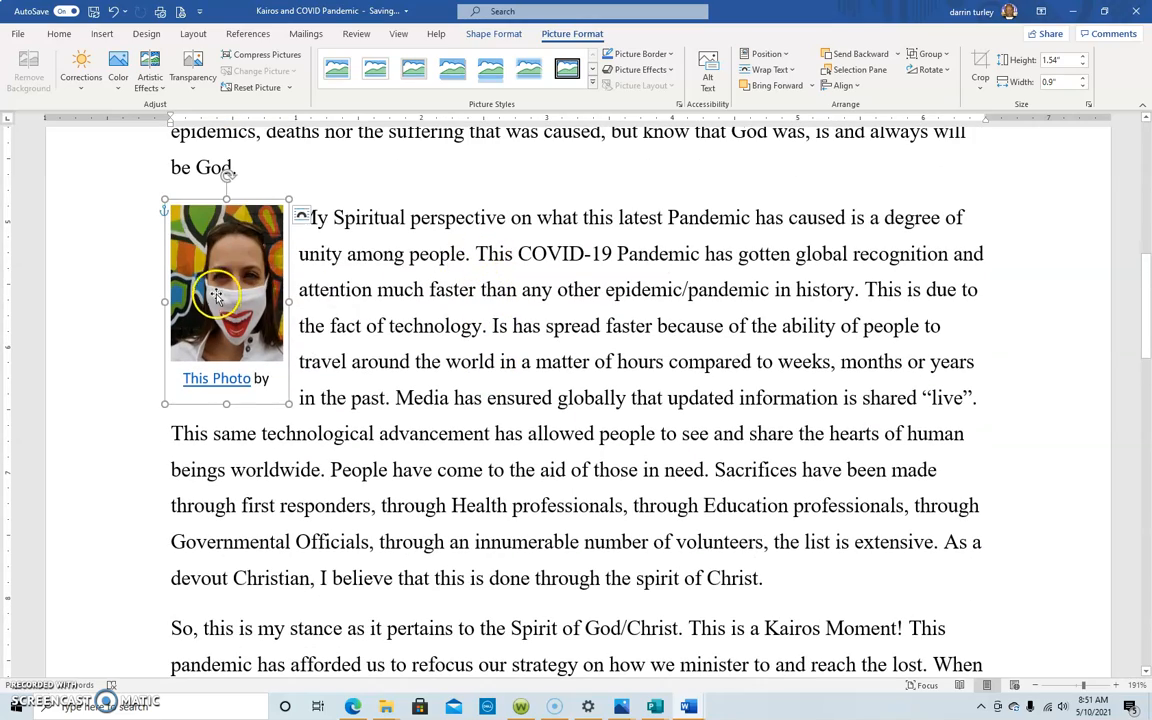
drag(237, 290, 934, 307)
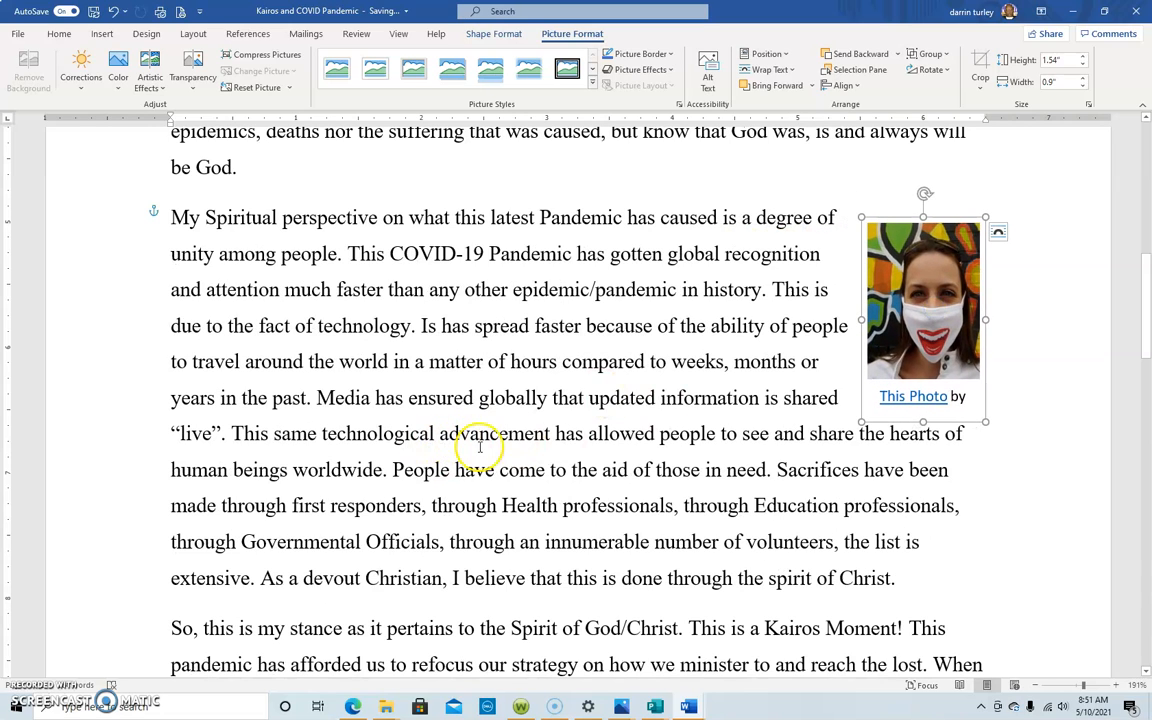